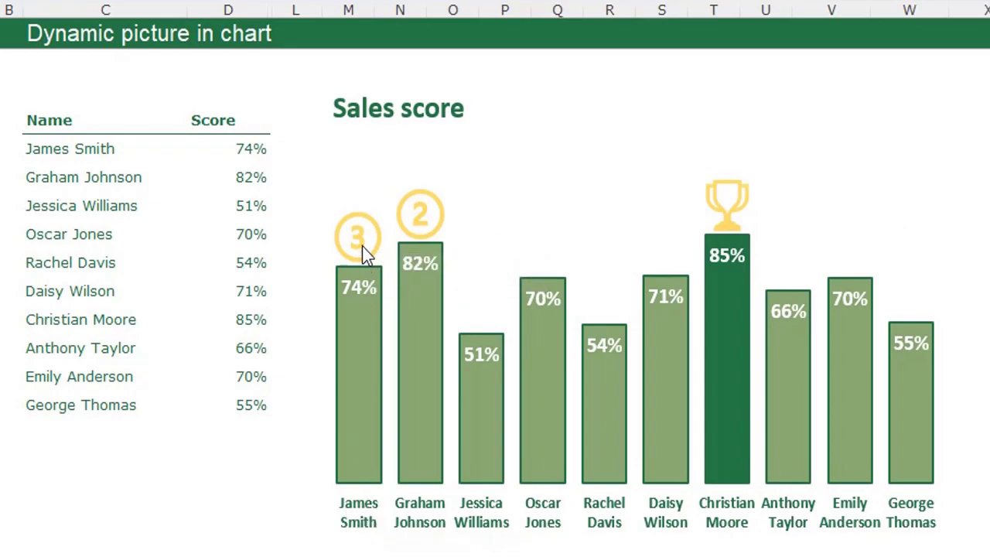
Change James Smith's score to 60% to test the finished chart demo.
click(241, 146)
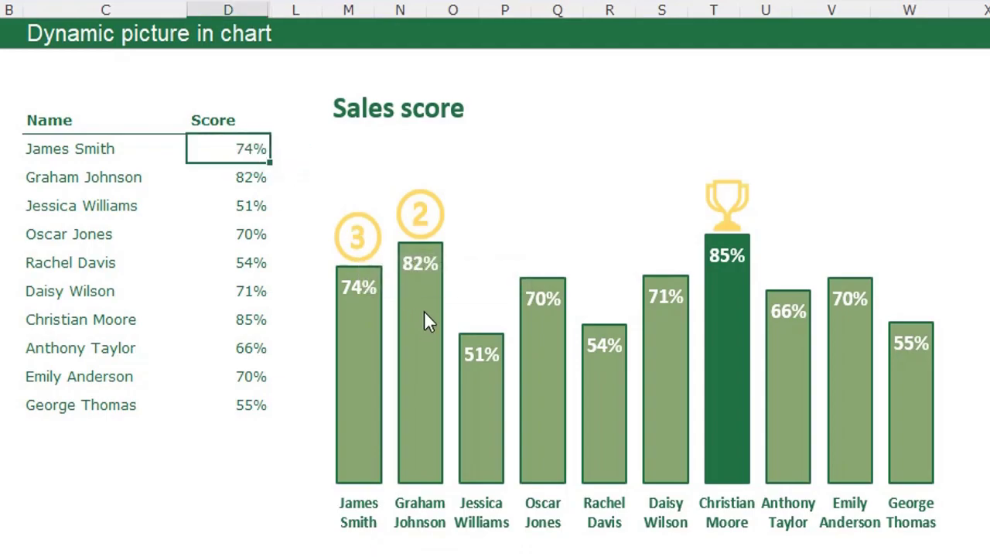
mouse_move(426, 315)
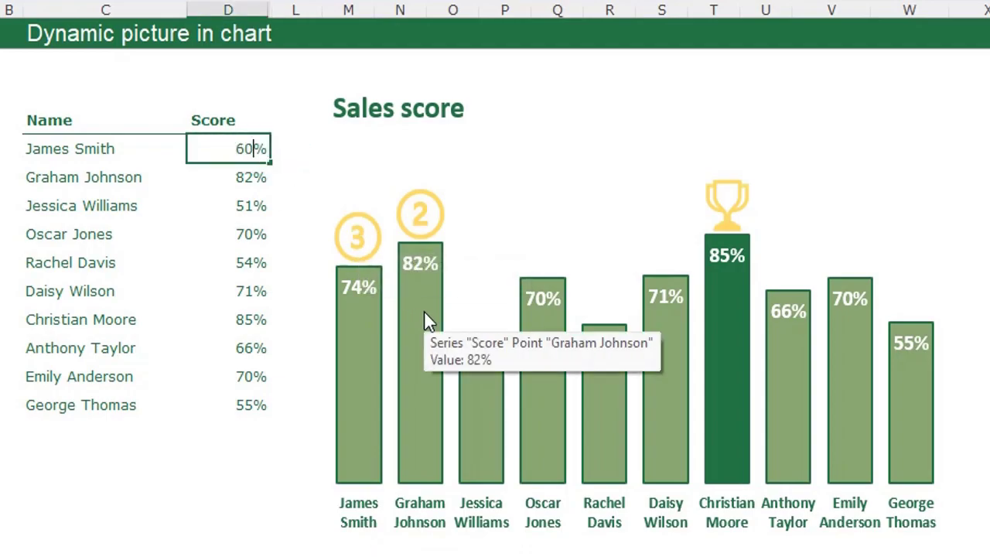
key(Return)
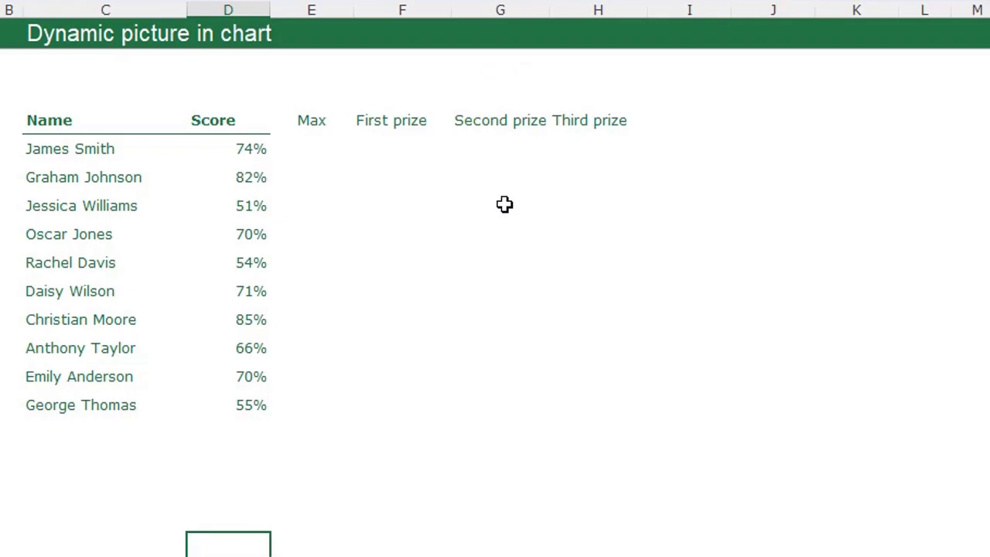
Enter =IF(D5=MAX($D$5:$D$14);D5;NA()) in E5 beside James Smith.
click(307, 153)
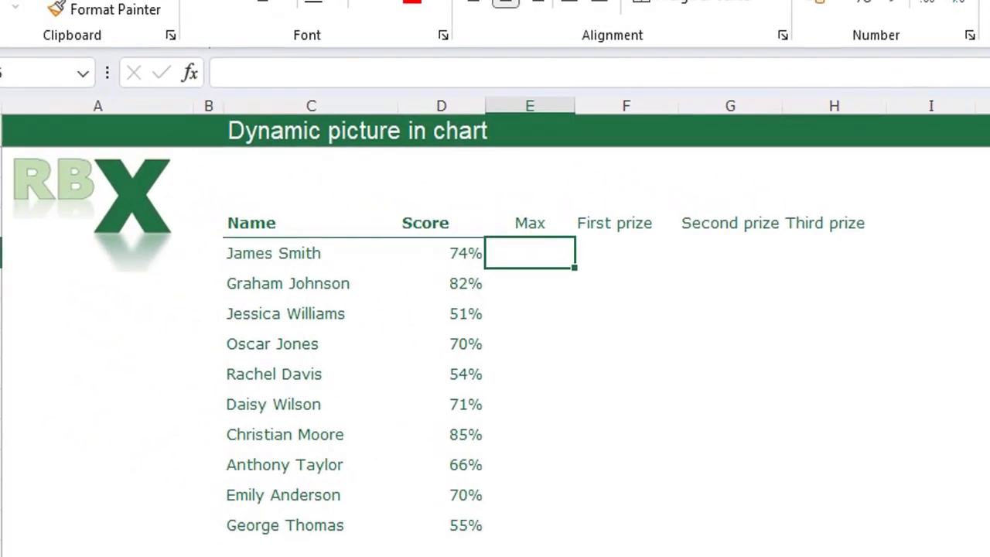
text(=IF()
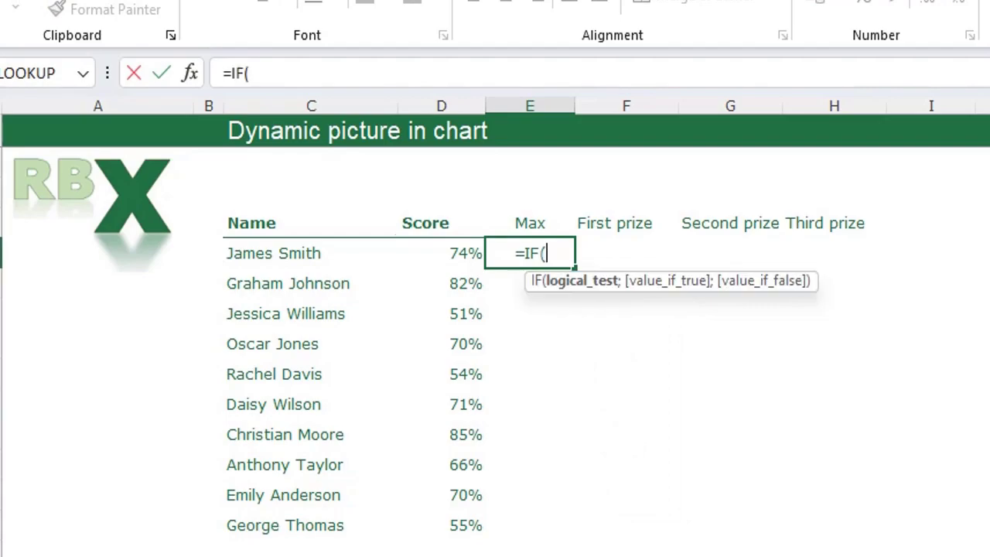
key(Left)
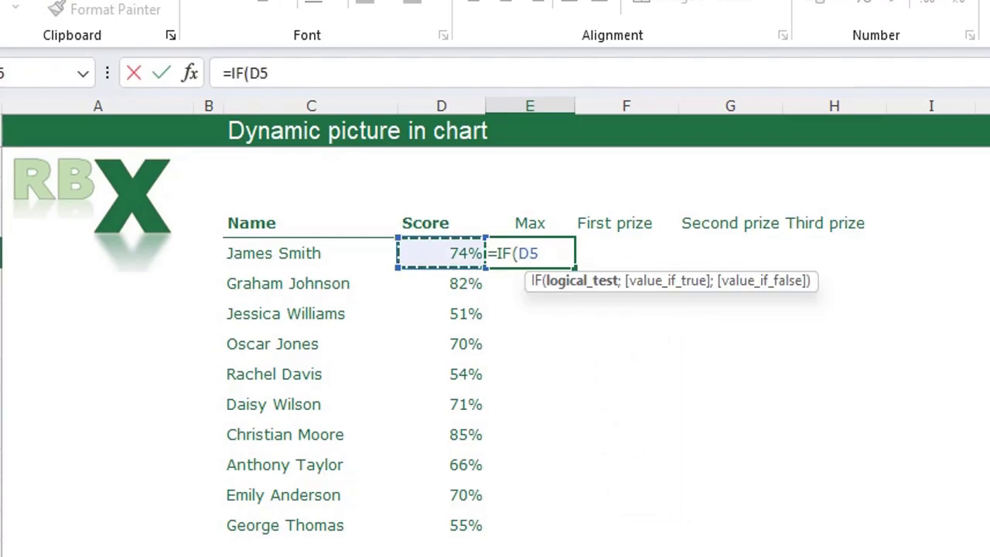
text(=MAX()
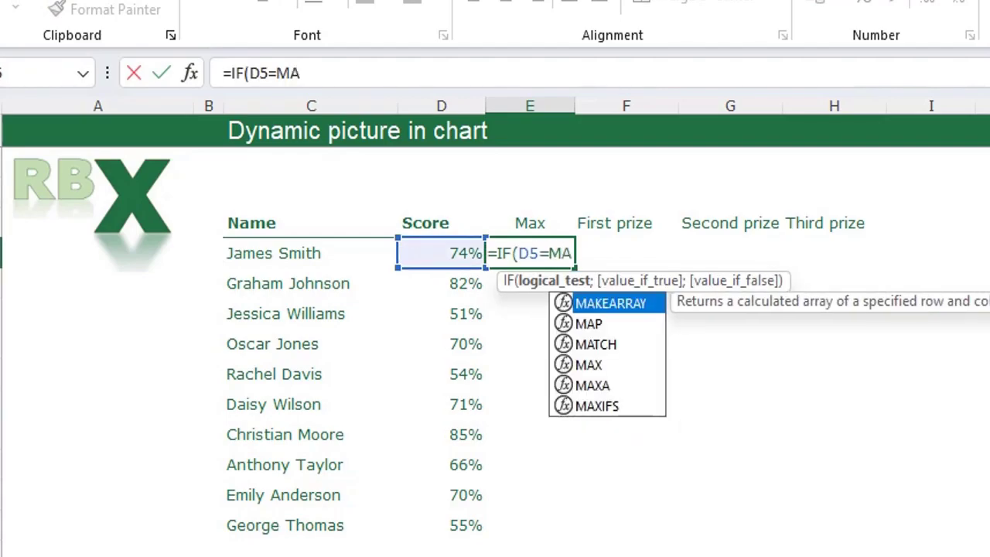
key(Left)
key(shift+Down)
key(shift+Down)
key(shift+Down)
key(shift+Down)
key(shift+Down)
key(shift+Down)
key(shift+Down)
key(shift+Down)
key(shift+Down)
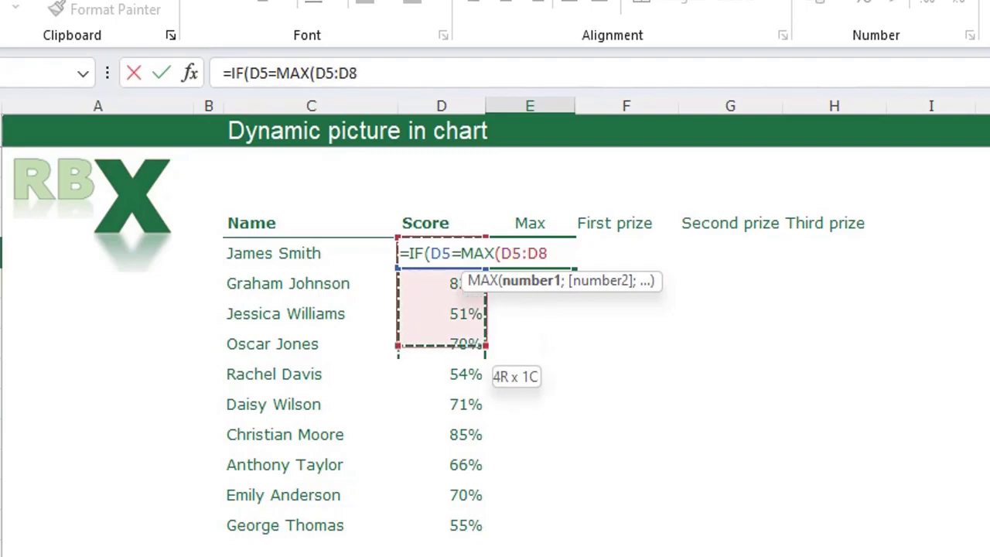
key(F4)
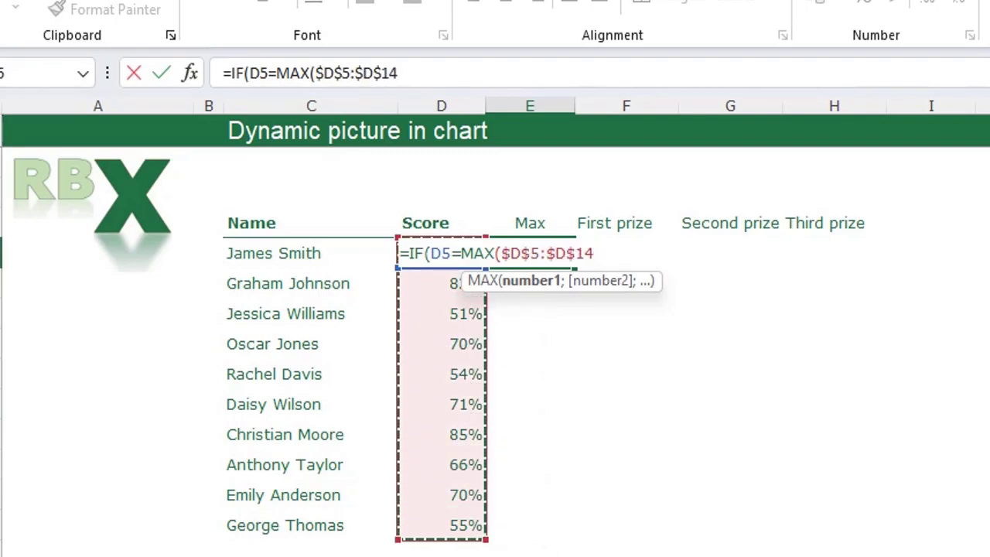
text())
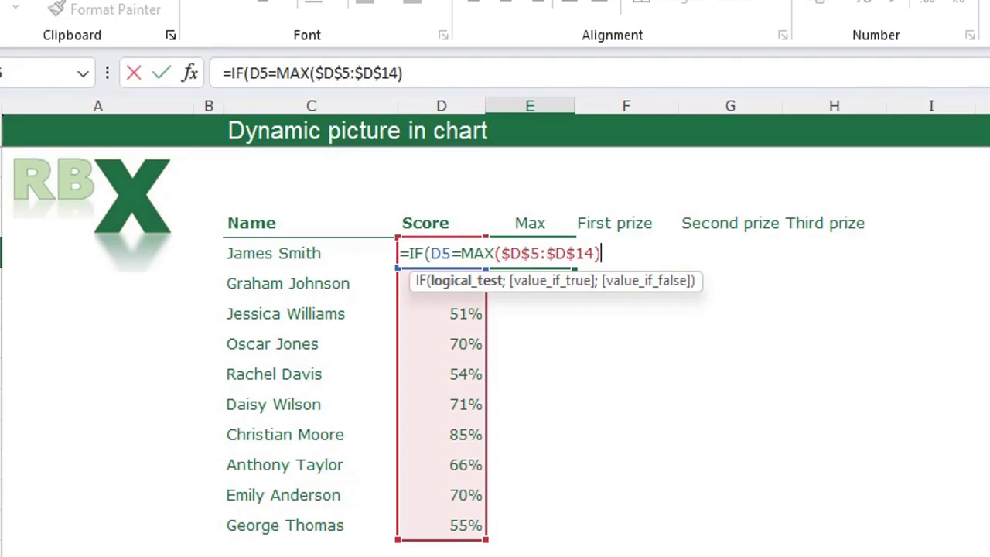
text(;)
key(Left)
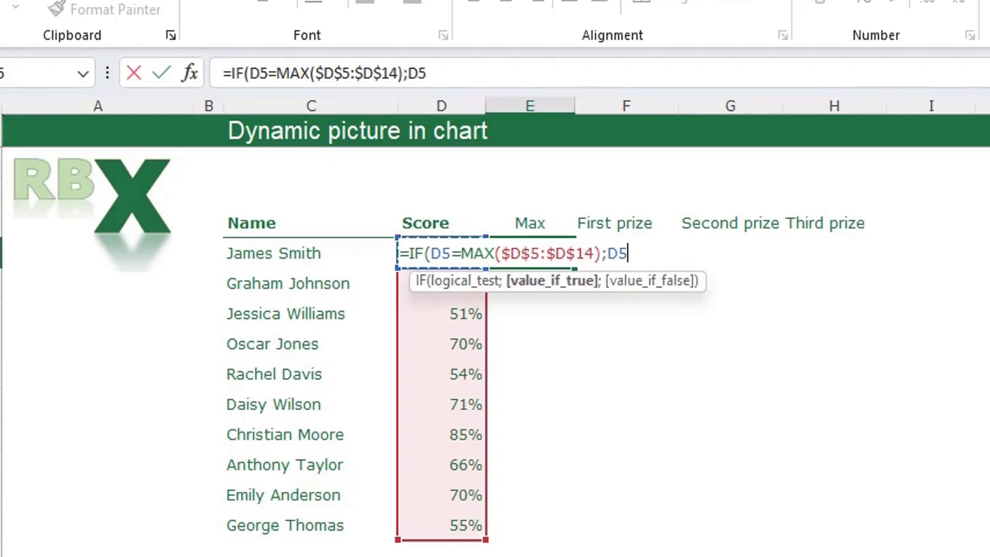
text(;)
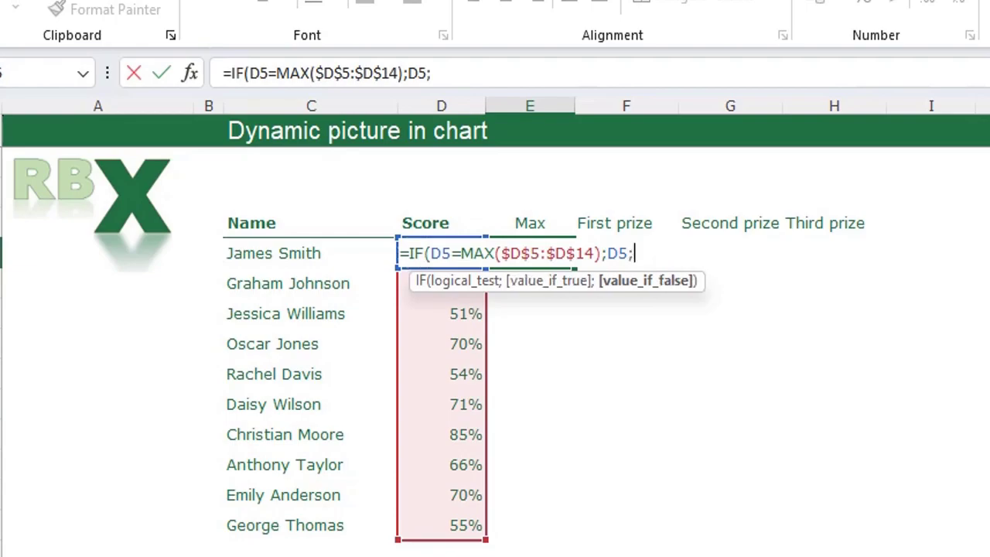
text(NA)
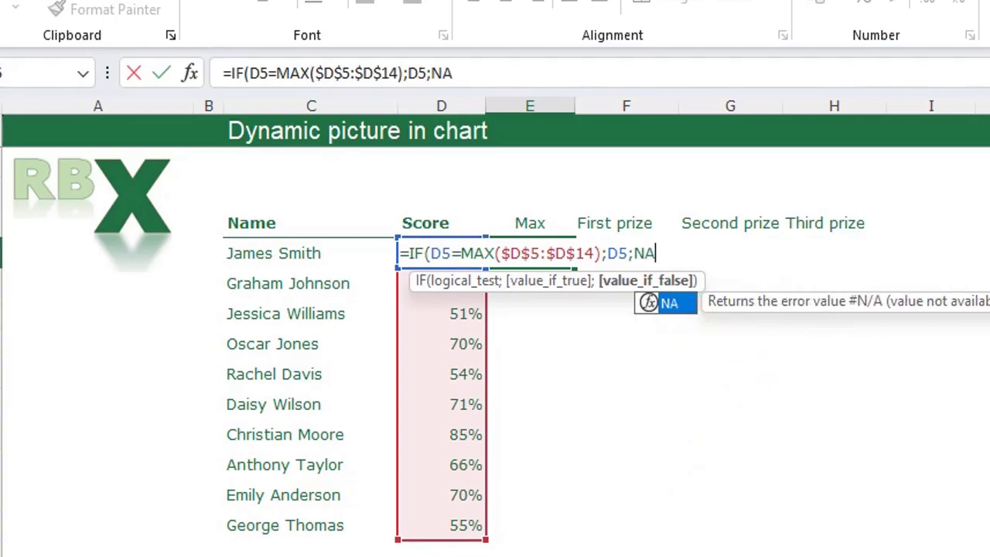
text(()))
key(Return)
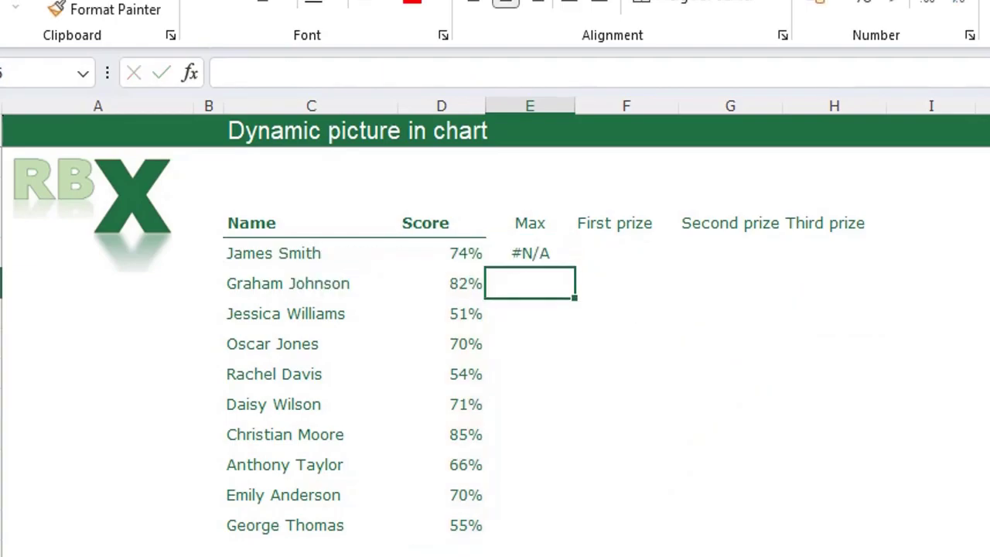
click(530, 253)
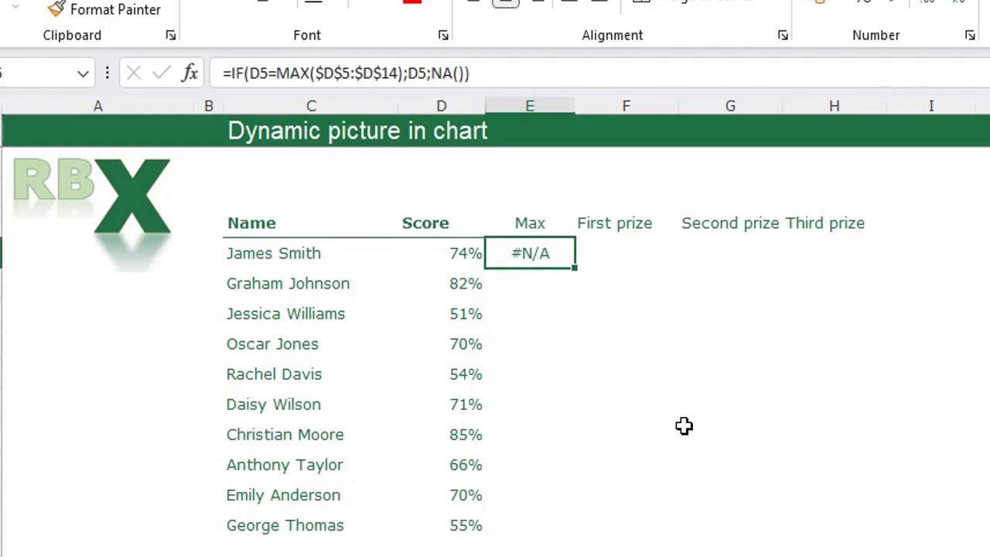
double_click(575, 268)
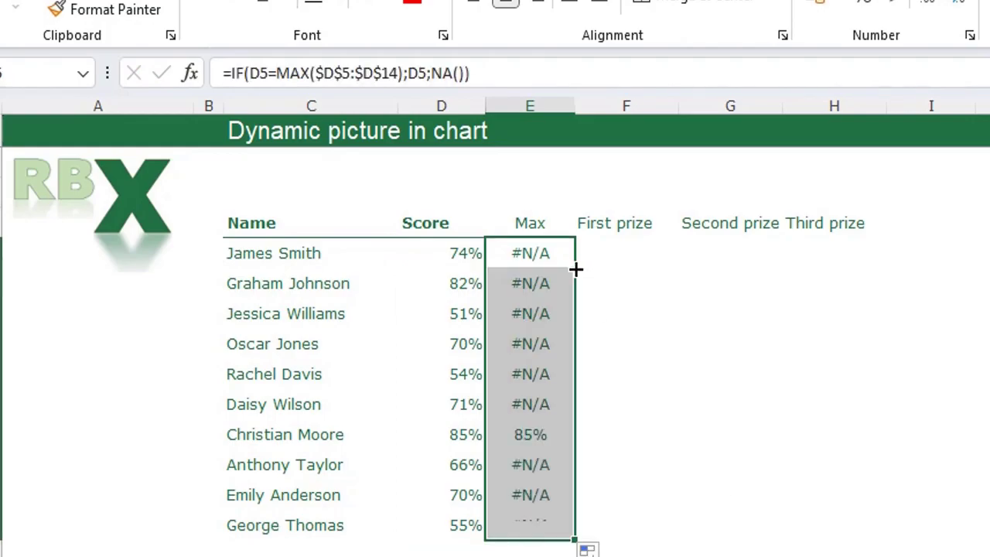
click(545, 435)
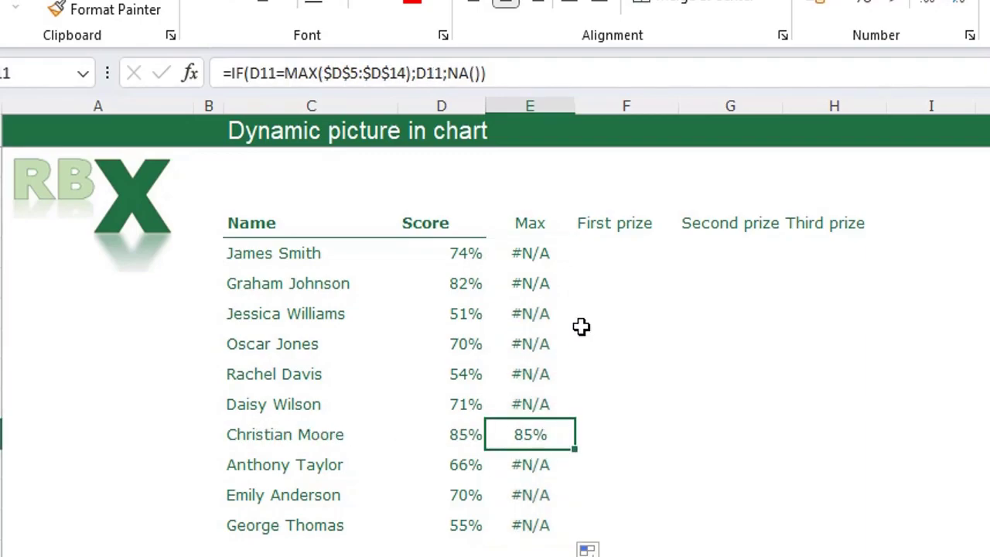
click(623, 254)
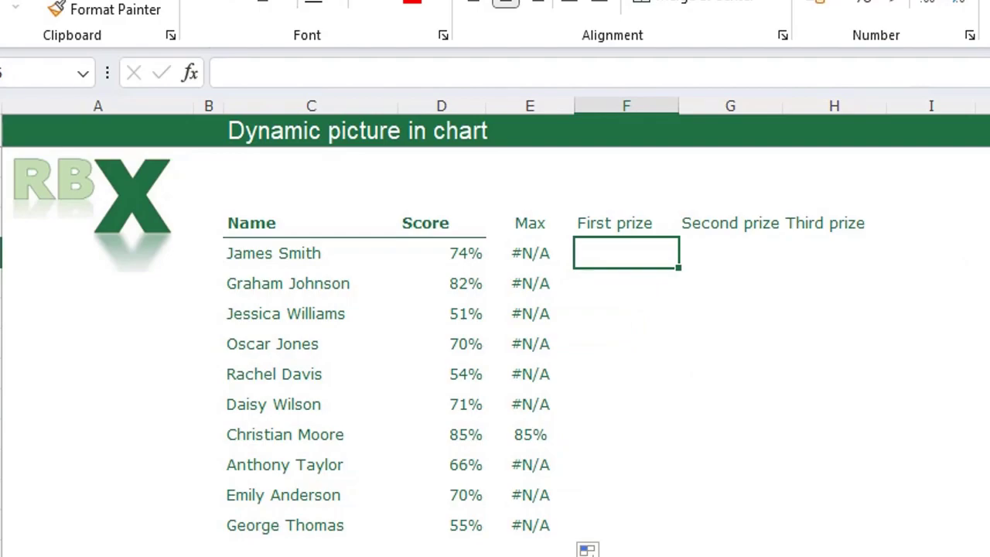
Build F5's formula as =IF($D5=LARGE($D$5:$D$14;1);D5+0,1.
text(=IF()
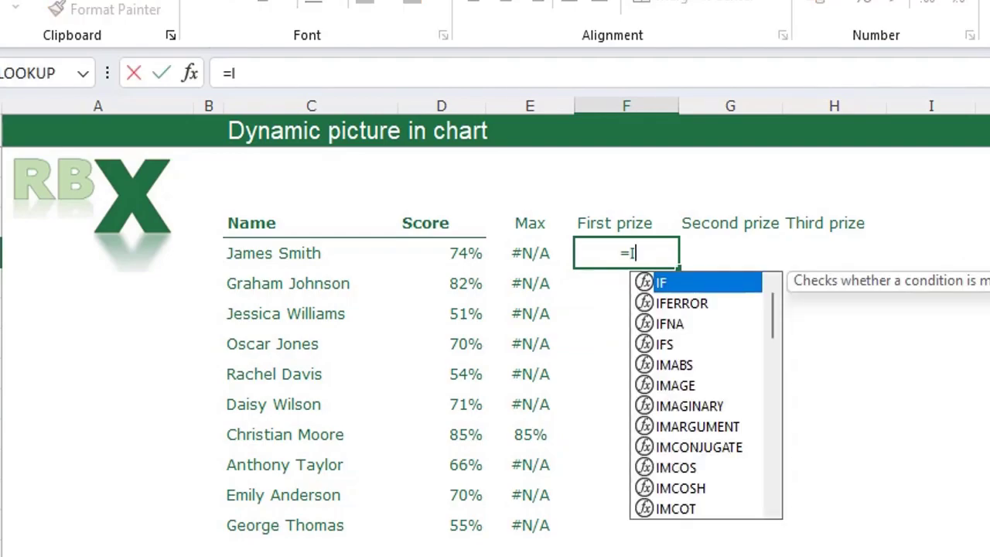
click(441, 253)
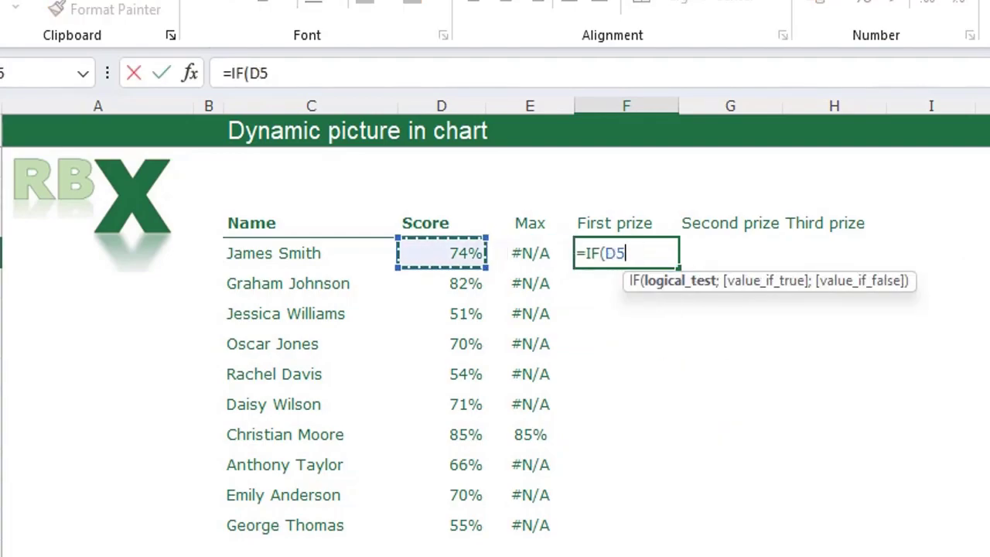
key(F4)
key(F4)
key(F4)
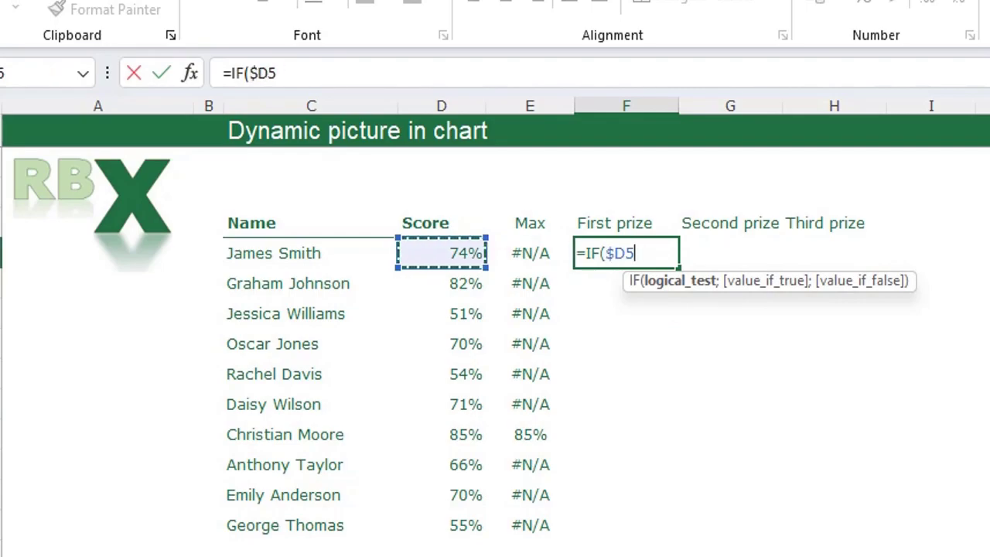
text(=)
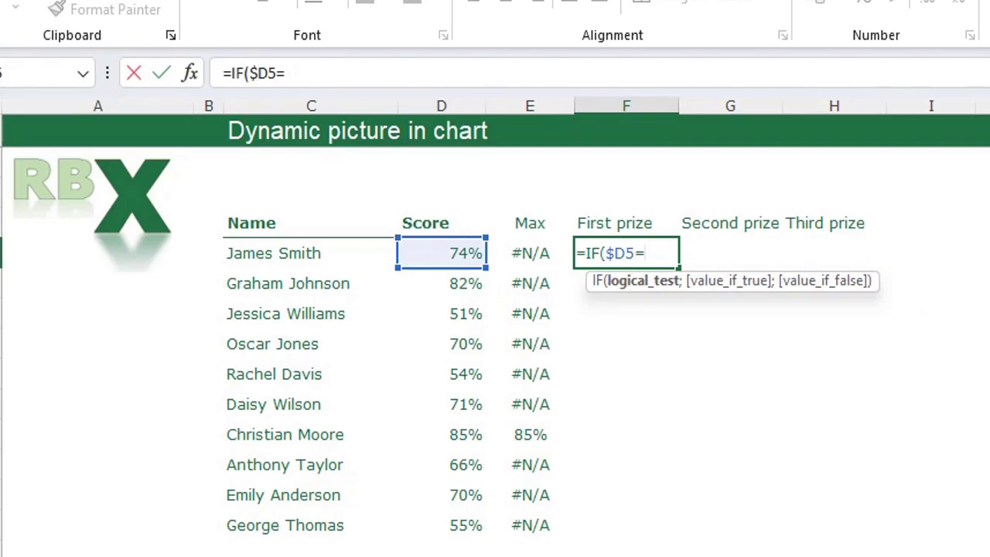
text(LARGE()
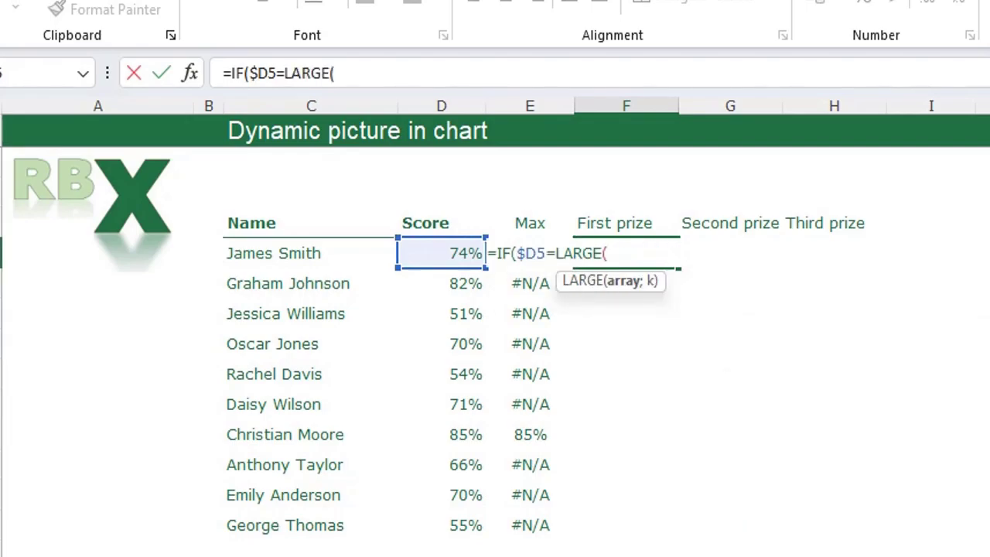
click(511, 253)
drag(440, 252, 464, 526)
key(F4)
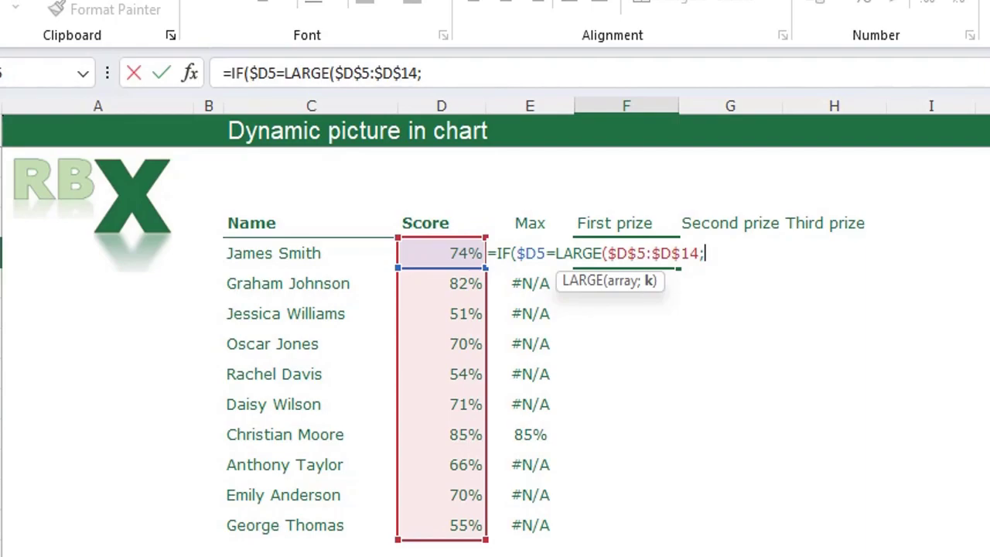
text(;1))
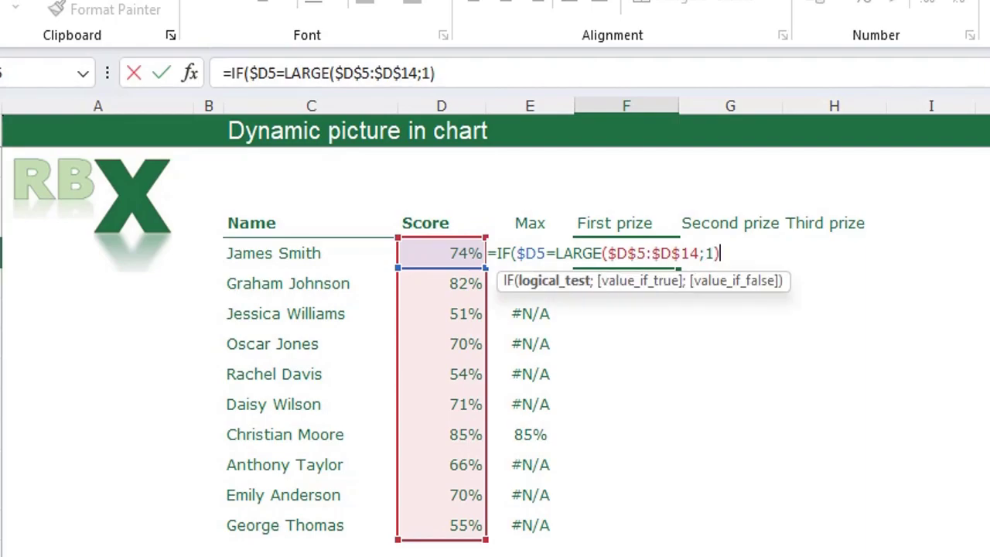
text(;)
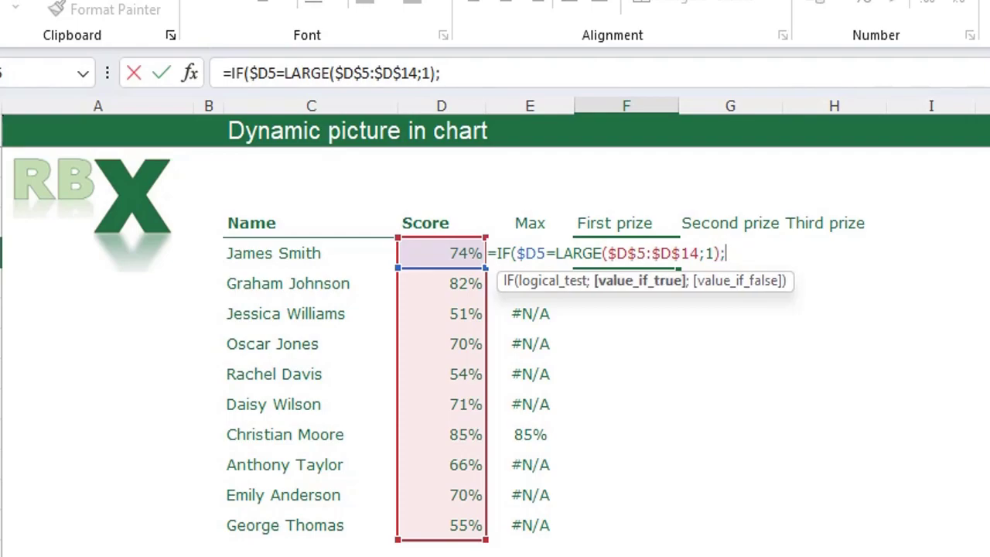
click(440, 252)
text(+)
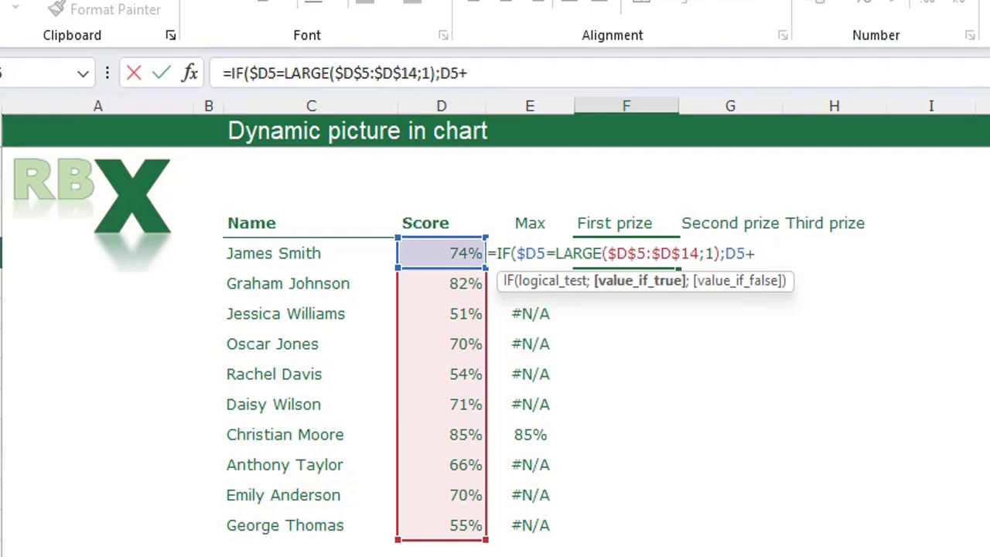
text(0,1)
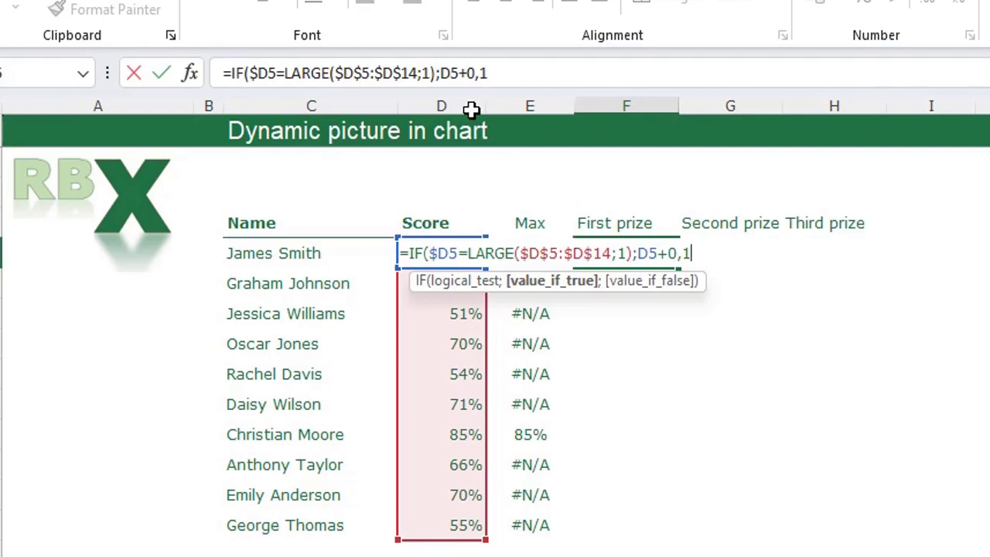
Change the returned reference to $D5 and close the formula with ;NA()).
click(451, 73)
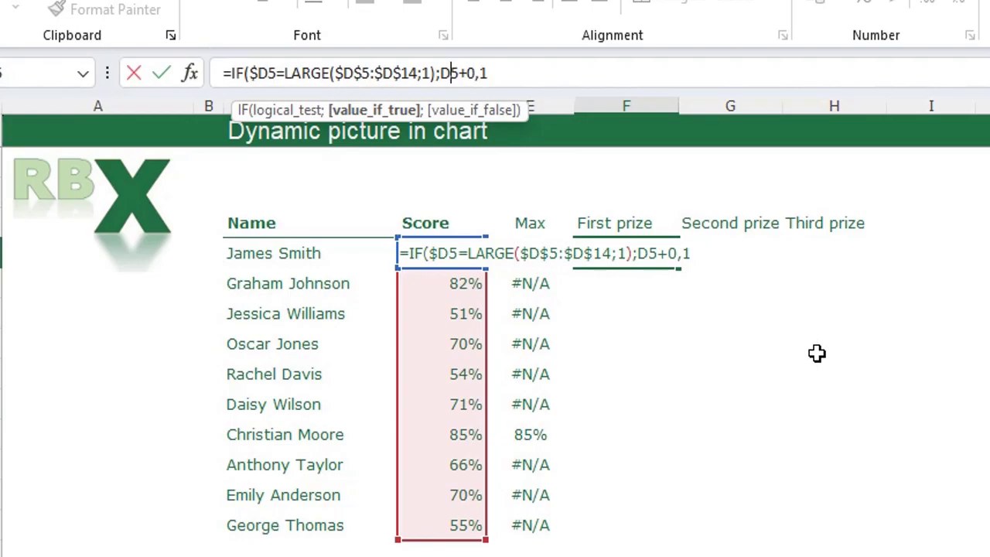
key(F4)
key(F4)
key(F4)
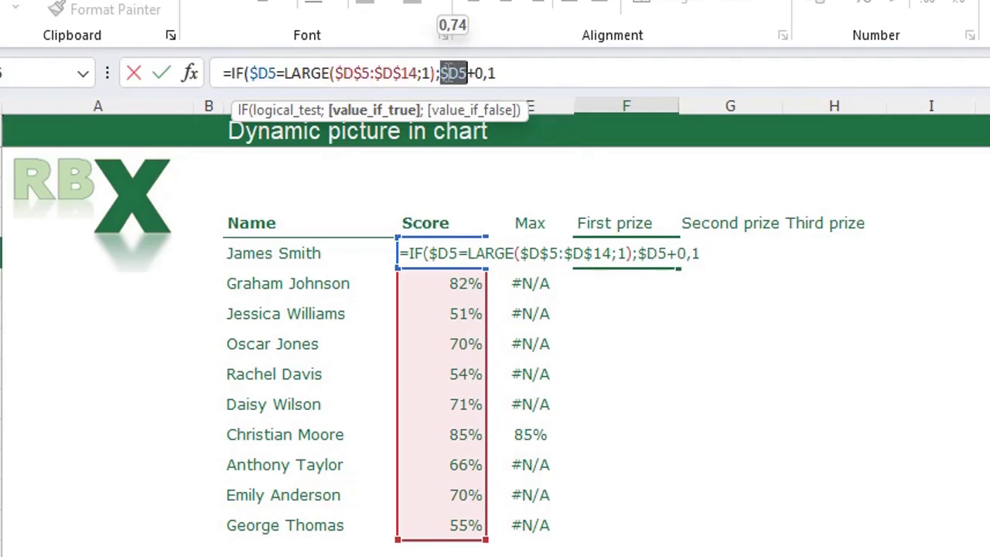
click(525, 75)
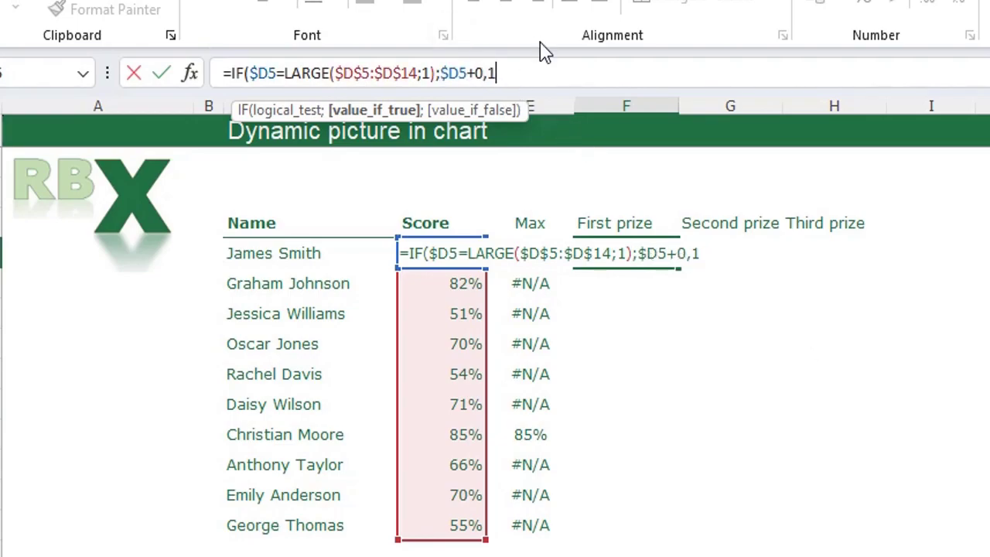
text(;NA)
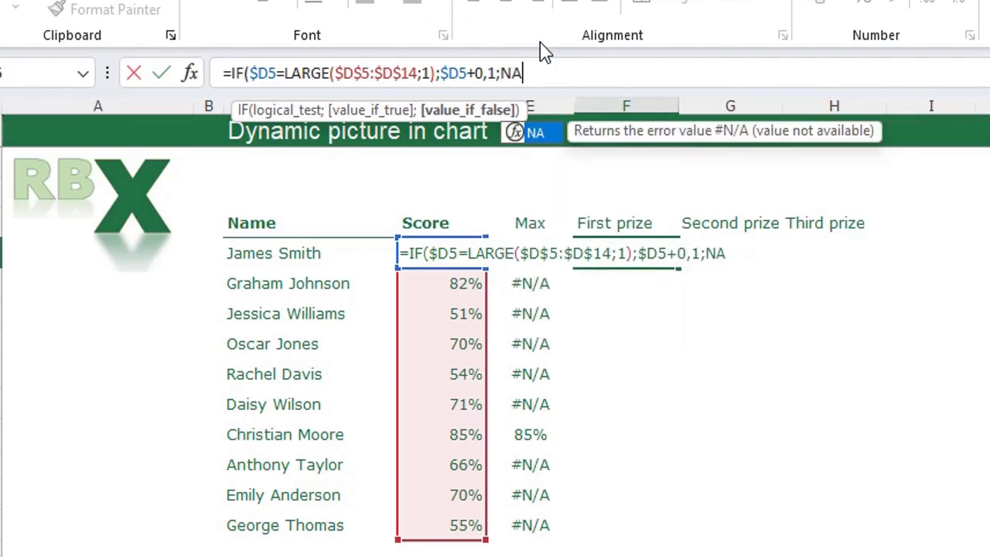
text(()))
key(Return)
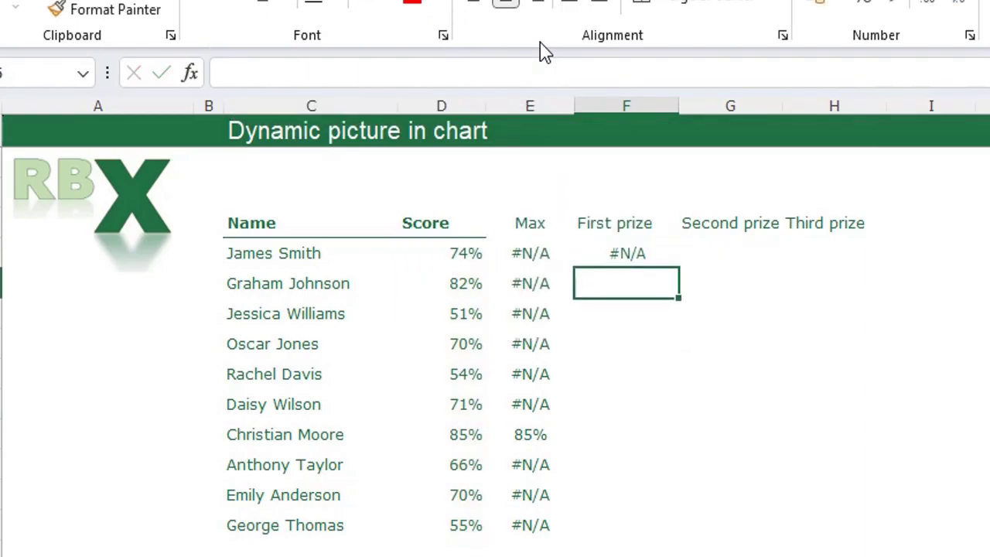
Copy F5's formula across to G5:H5 and change G5's LARGE rank to 2.
click(648, 254)
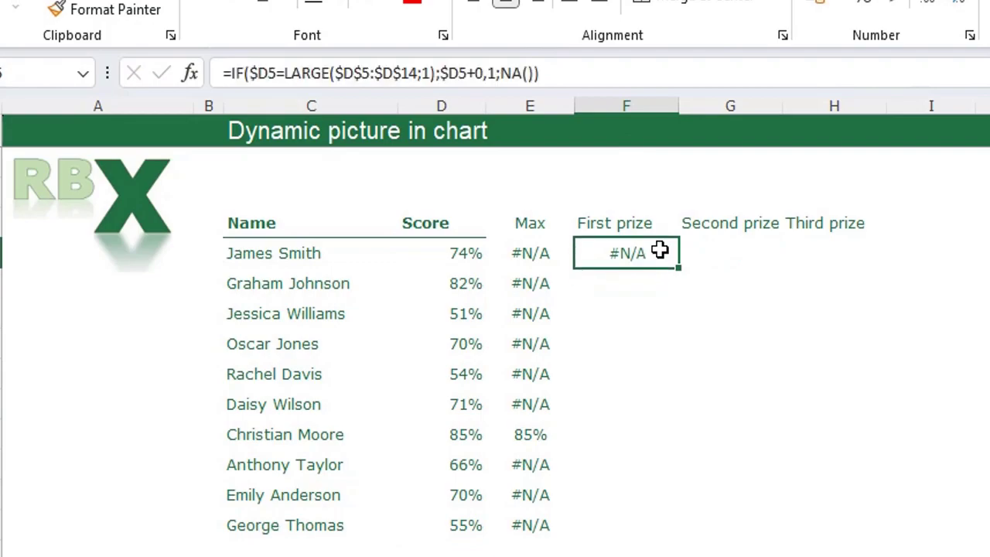
drag(678, 271, 766, 264)
drag(826, 264, 868, 258)
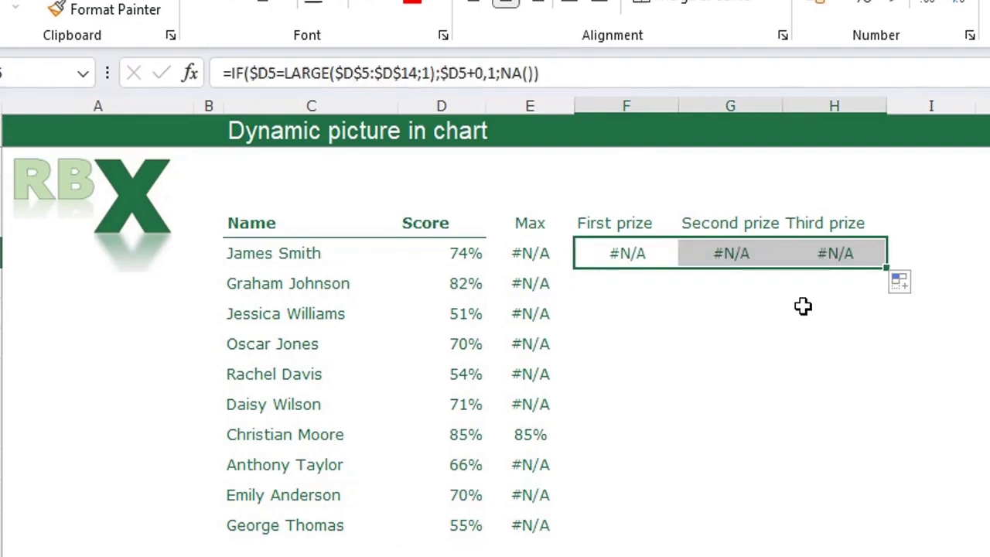
click(738, 251)
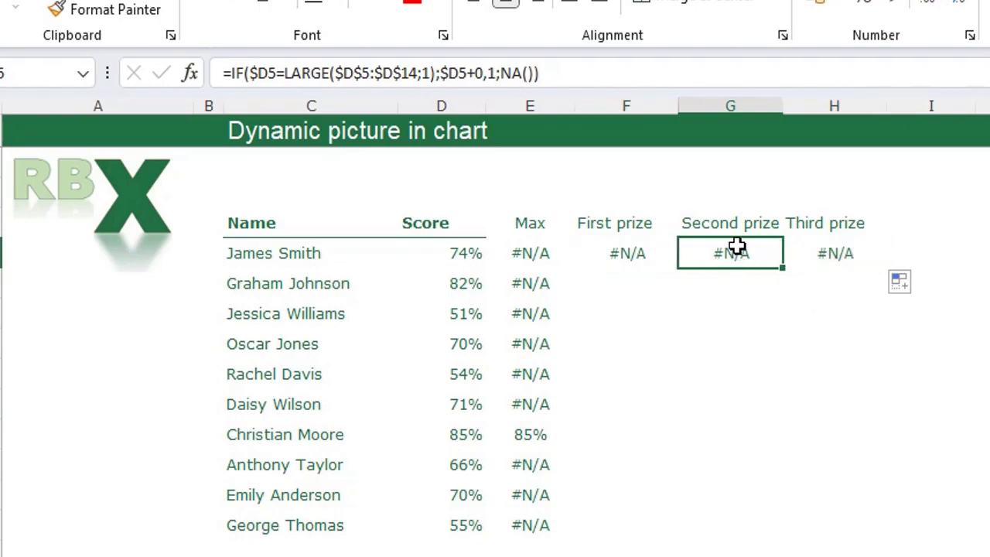
click(430, 73)
key(BackSpace)
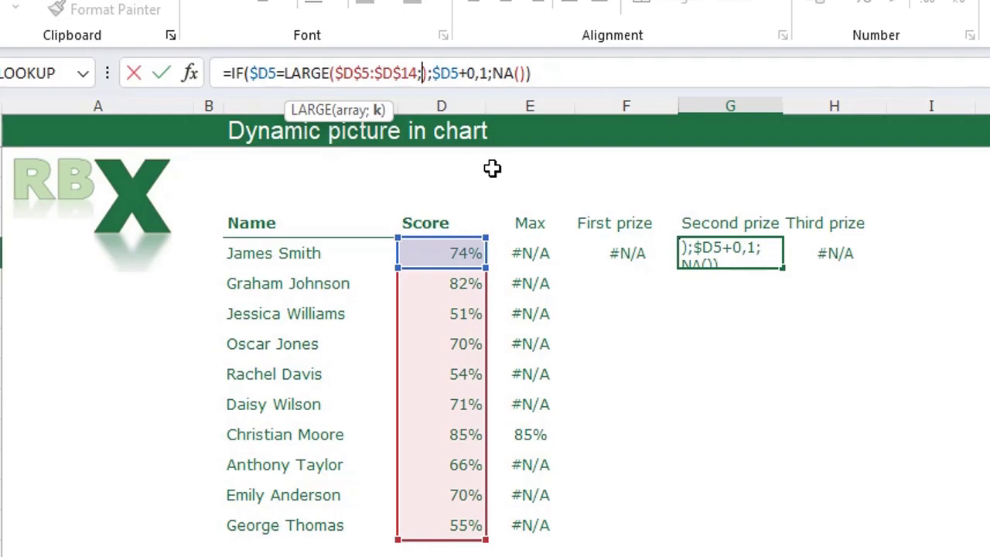
text(2)
key(Return)
Change the LARGE rank in H5's Third prize formula to 3.
key(Up)
key(Right)
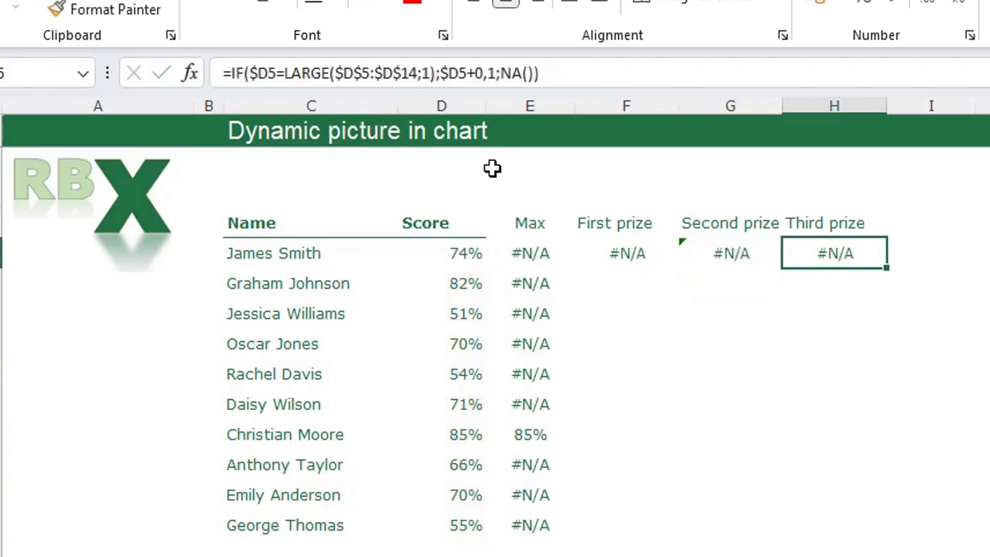
click(422, 72)
key(Delete)
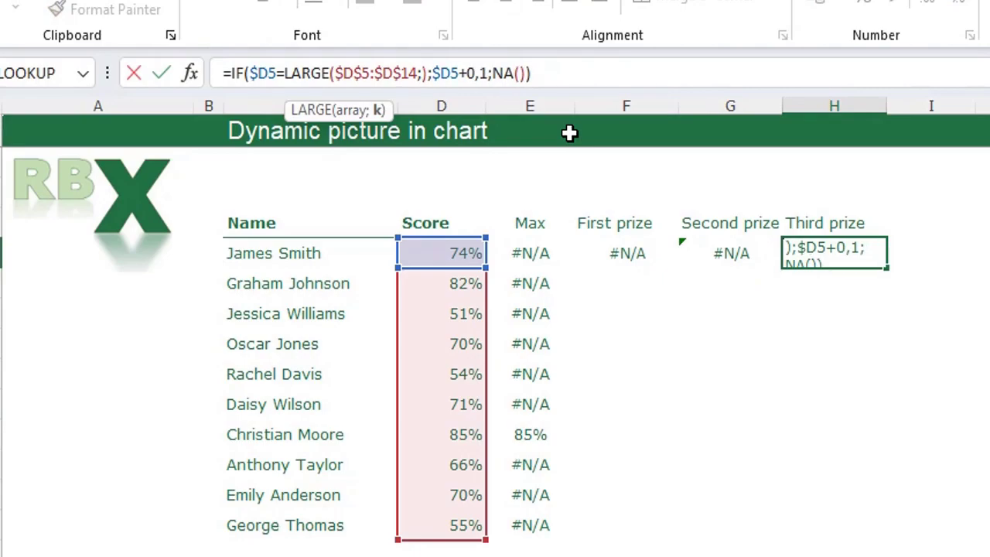
text(3)
key(Return)
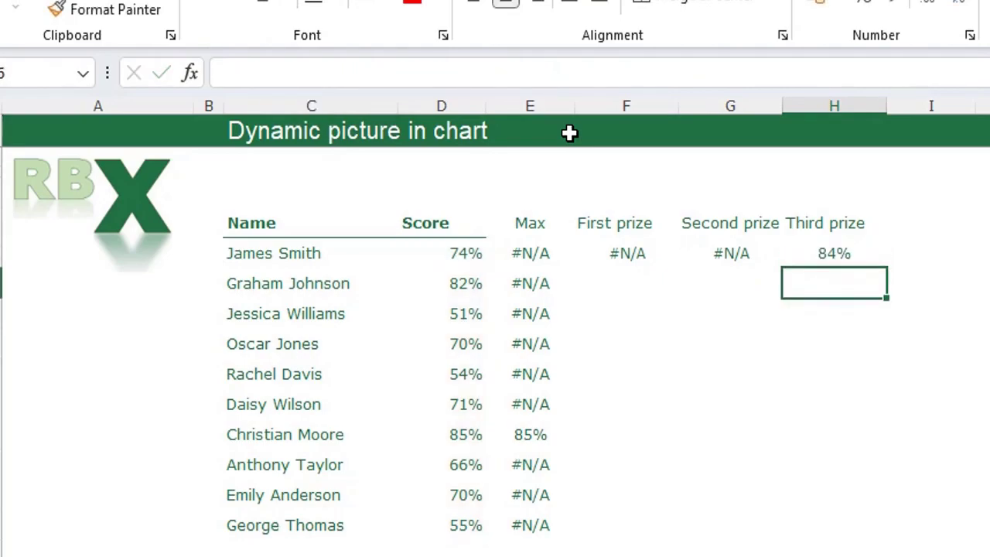
Fill the F5:H5 prize formulas down to row 14.
click(665, 255)
drag(664, 255, 828, 256)
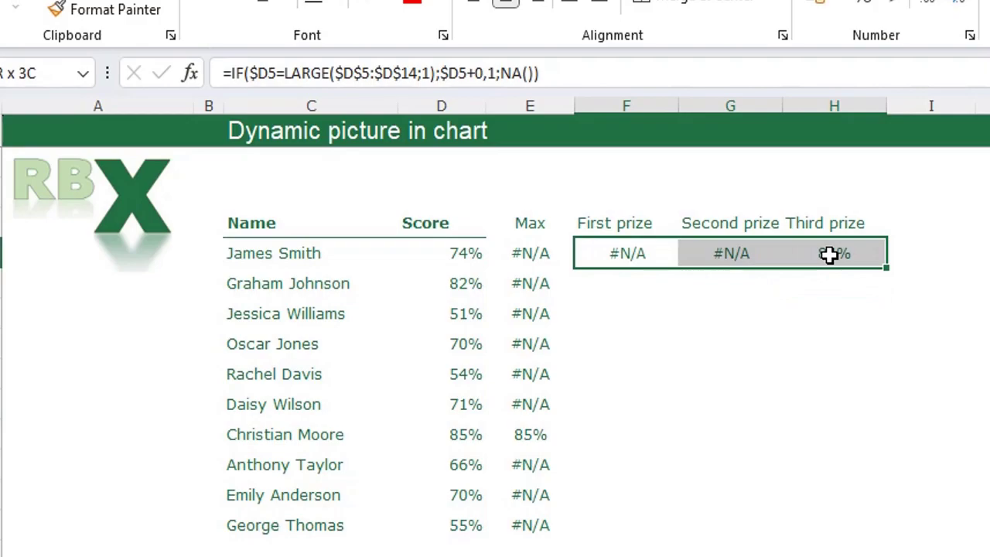
double_click(883, 270)
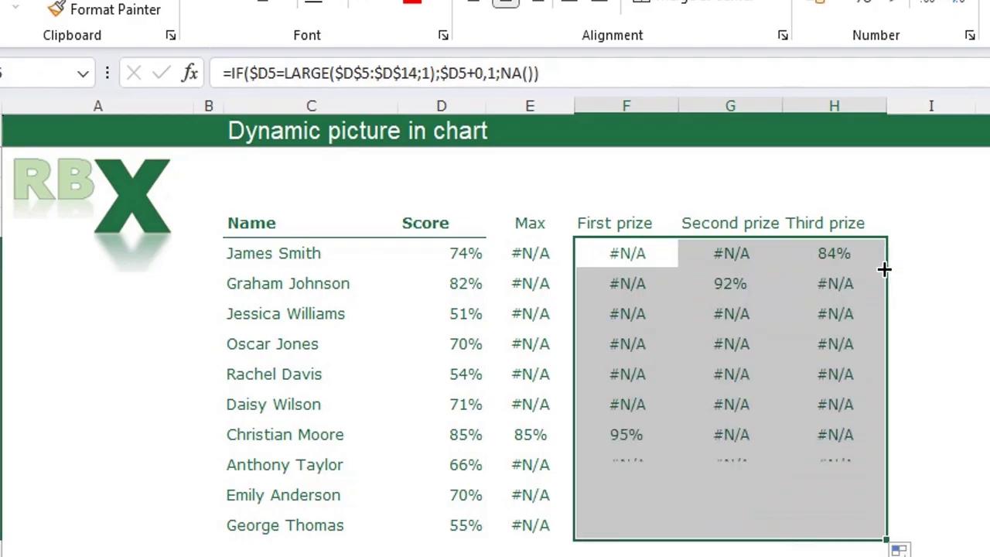
click(886, 553)
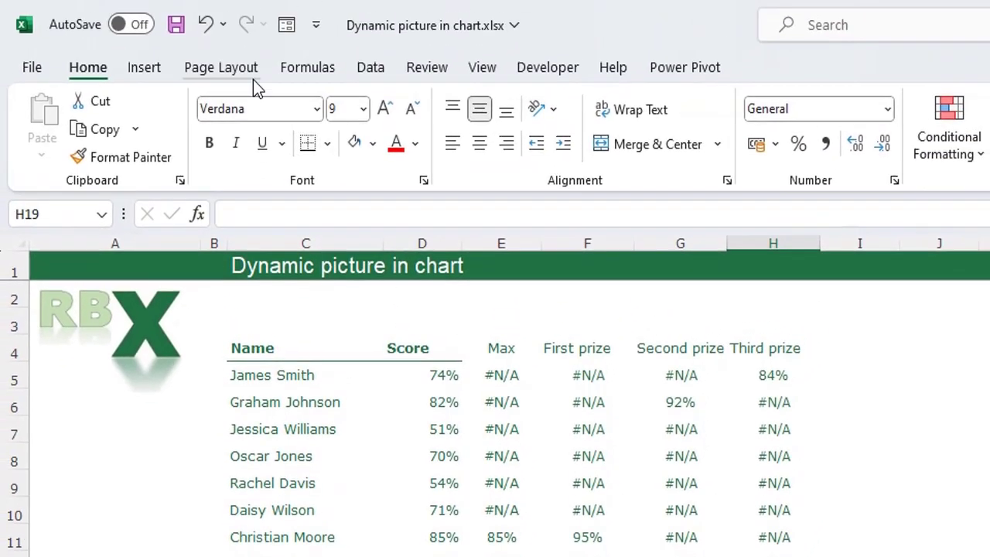
click(145, 68)
Insert a clustered column chart, move it beside the table and widen it.
click(889, 102)
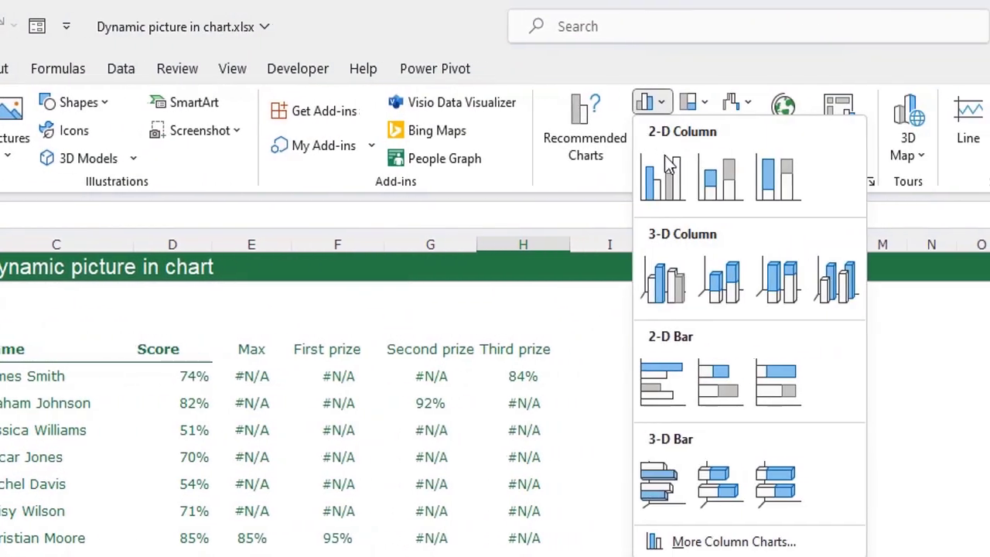
click(919, 173)
drag(777, 552, 874, 497)
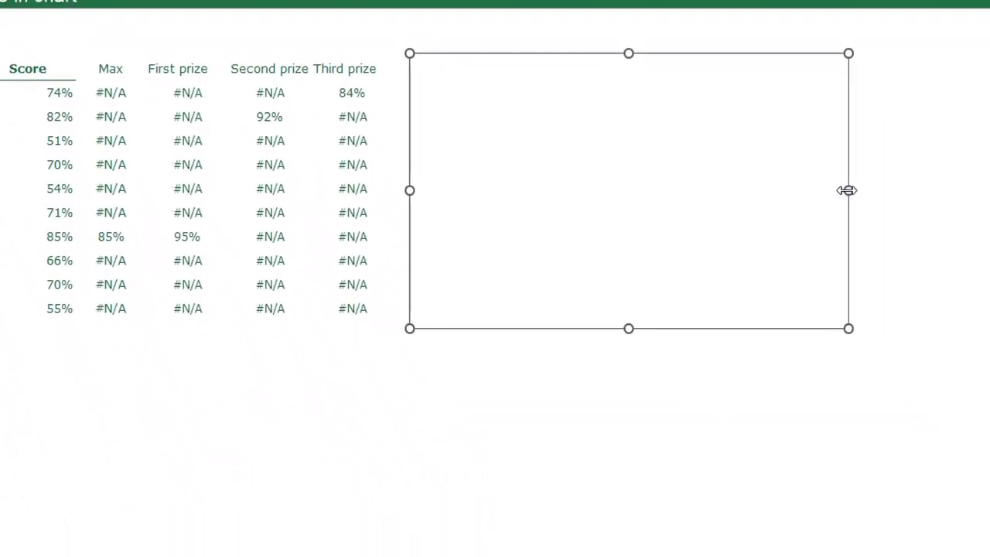
drag(847, 190, 919, 164)
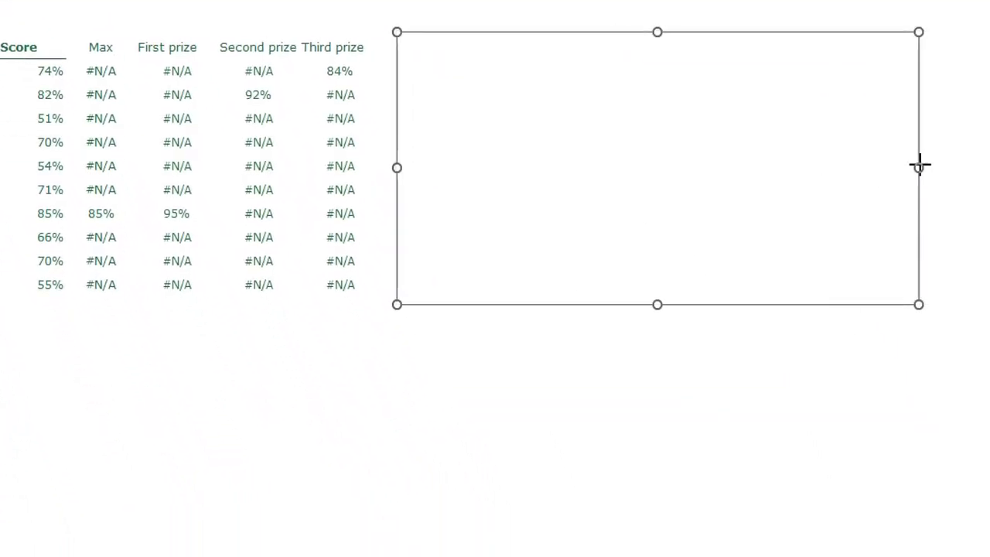
In Select Data, add a Score series using D5:D14 as values.
right_click(583, 130)
click(642, 421)
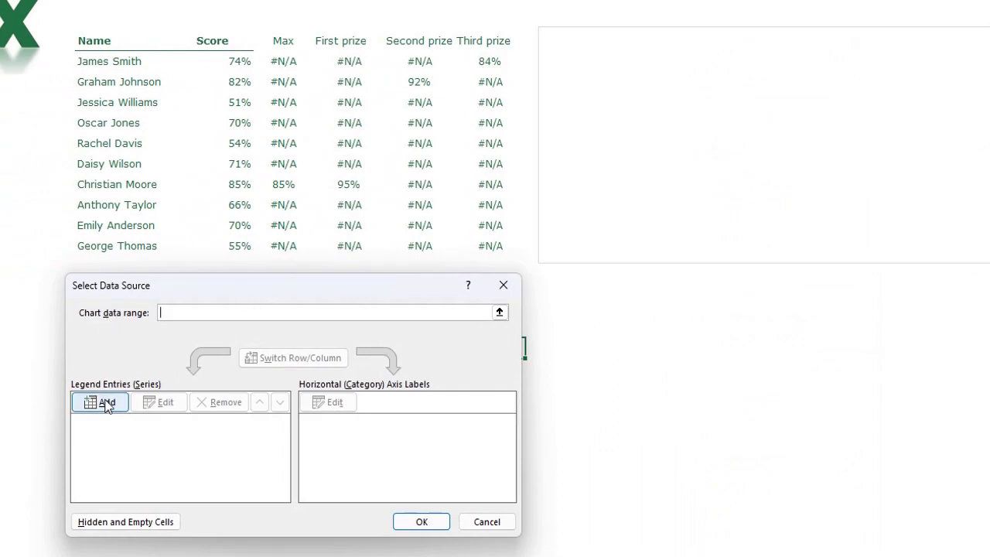
click(106, 402)
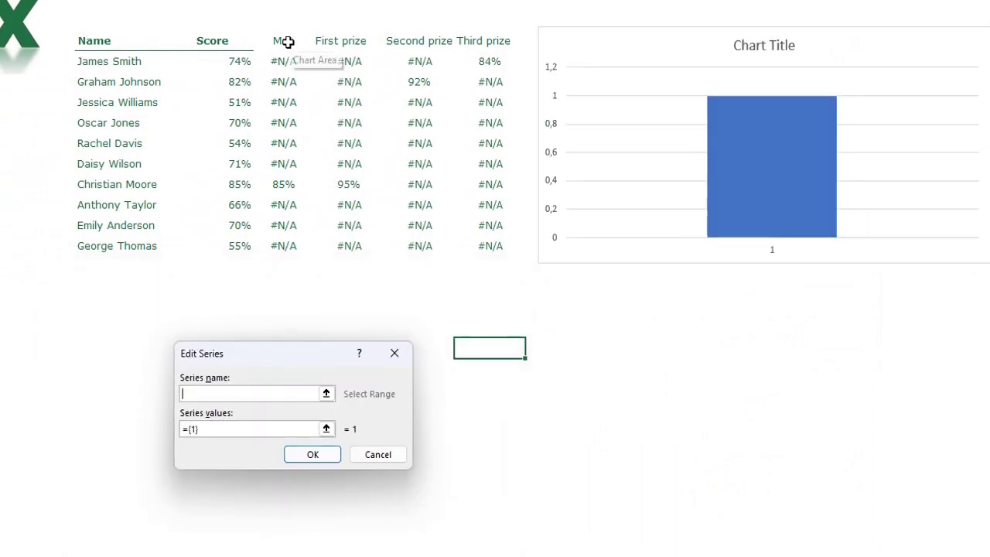
click(236, 40)
key(Tab)
key(BackSpace)
drag(232, 68, 239, 244)
key(Return)
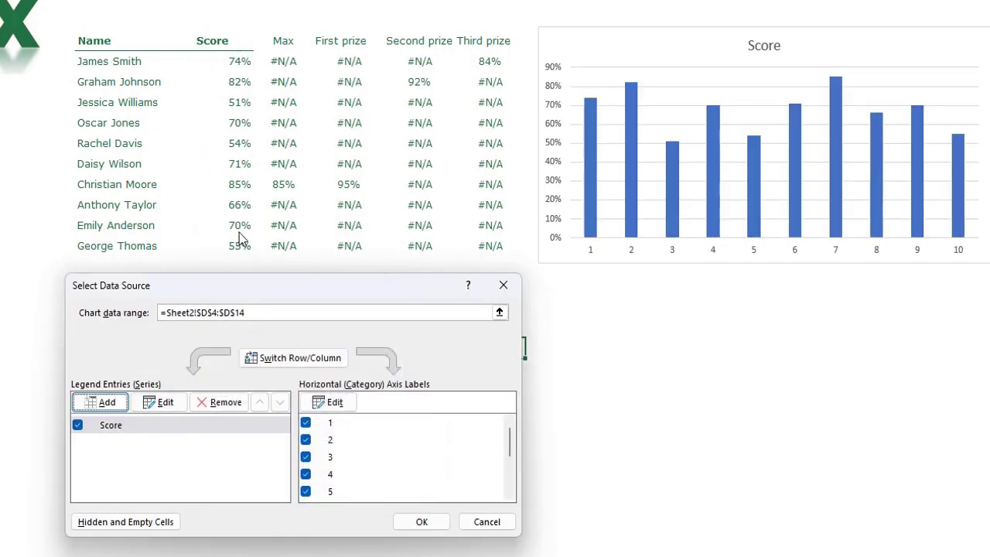
Add a Max series using E5:E14 as values.
click(104, 404)
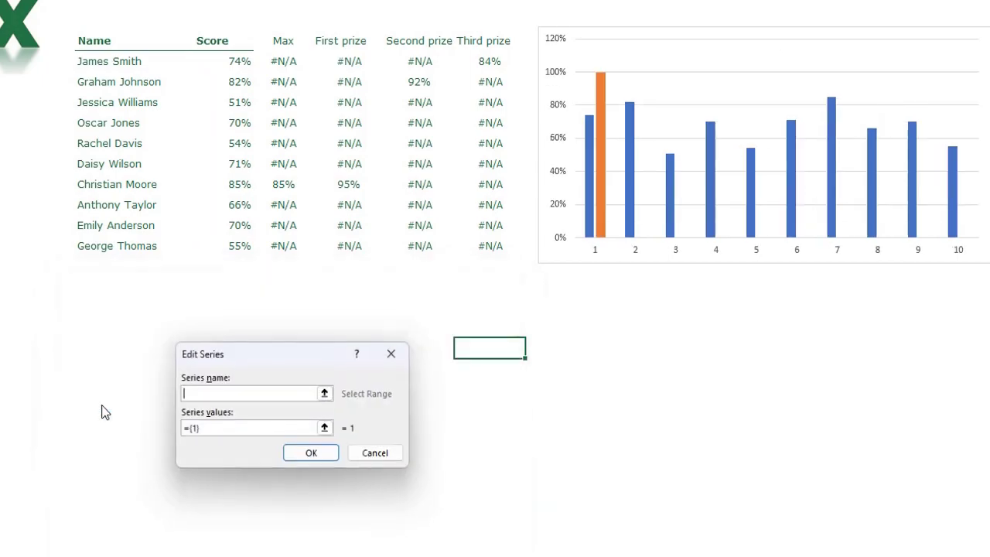
click(294, 40)
key(Tab)
key(BackSpace)
drag(284, 61, 283, 245)
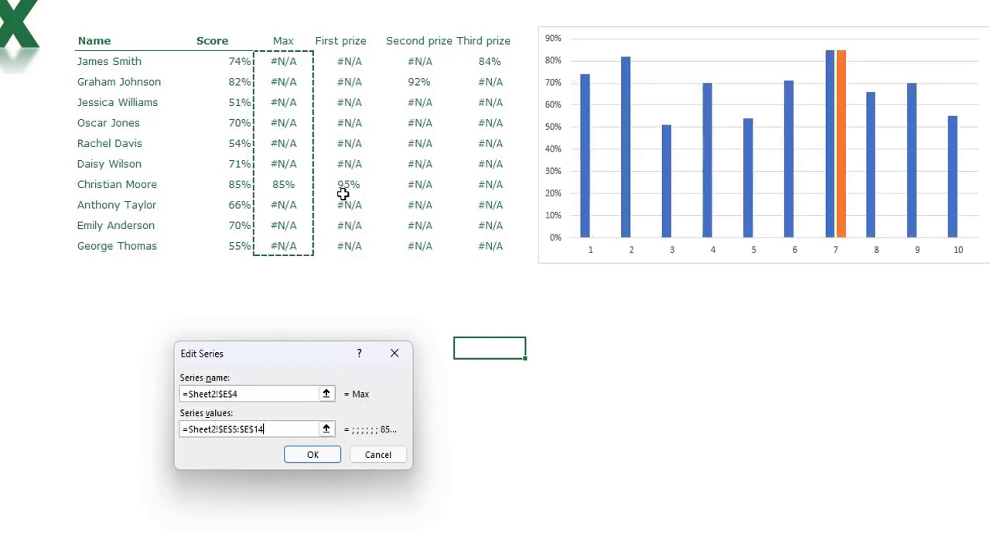
key(Return)
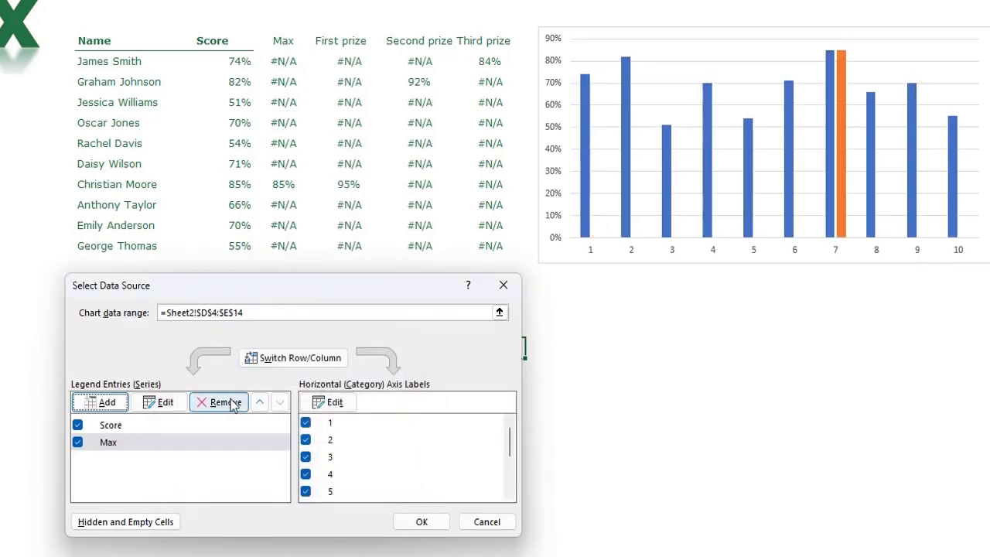
Set the horizontal axis labels to the names C5:C14 and apply the data.
click(324, 402)
drag(110, 61, 104, 253)
key(Return)
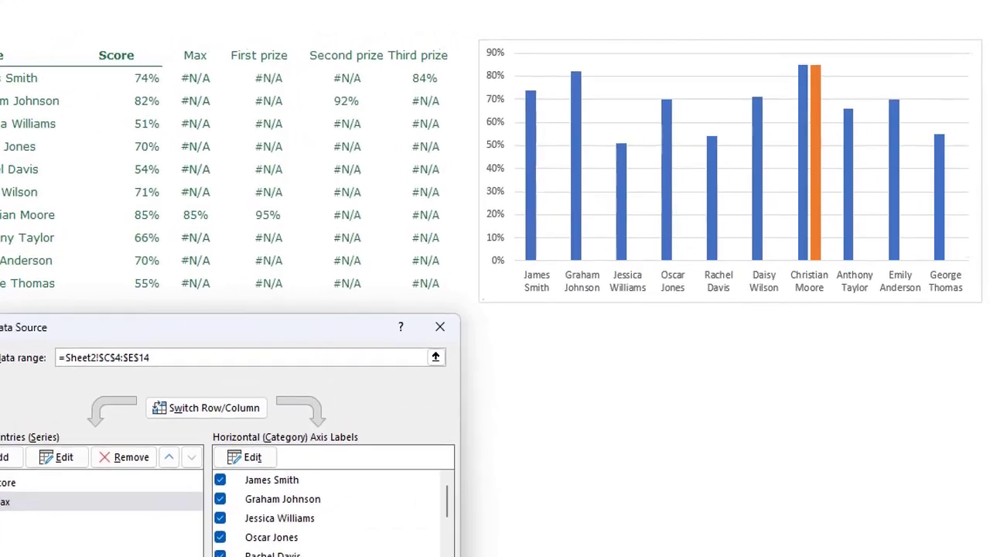
click(423, 521)
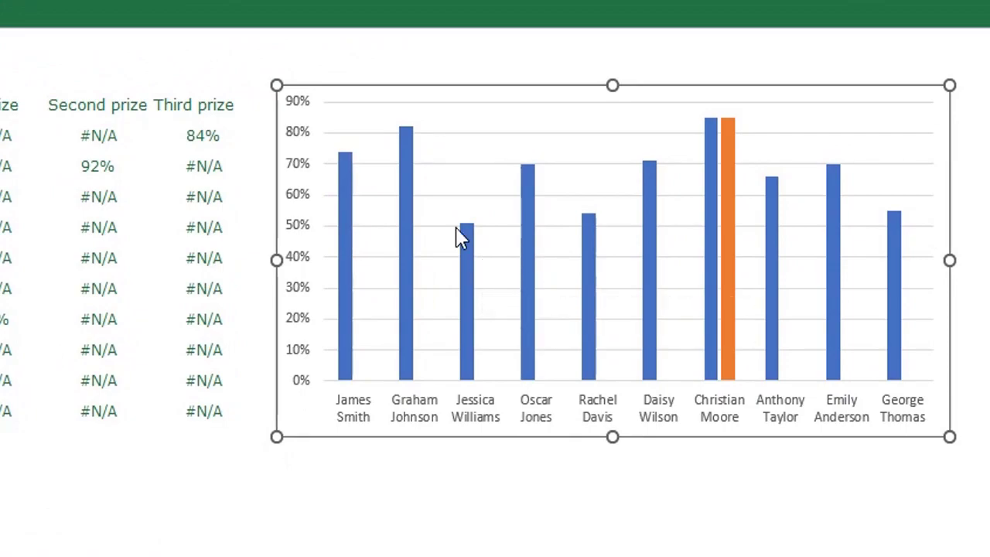
Set the value axis bounds to minimum 0 and maximum 1.
click(300, 218)
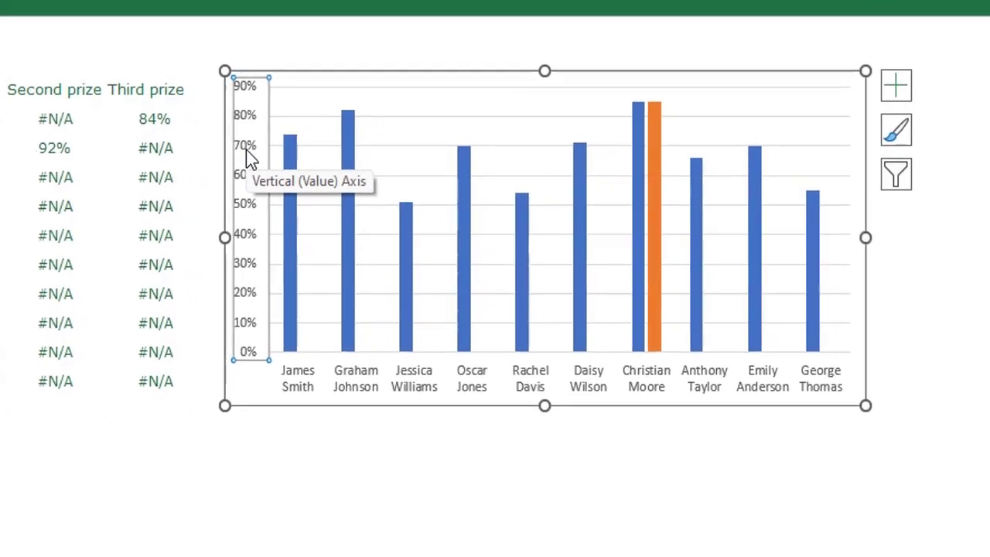
double_click(300, 172)
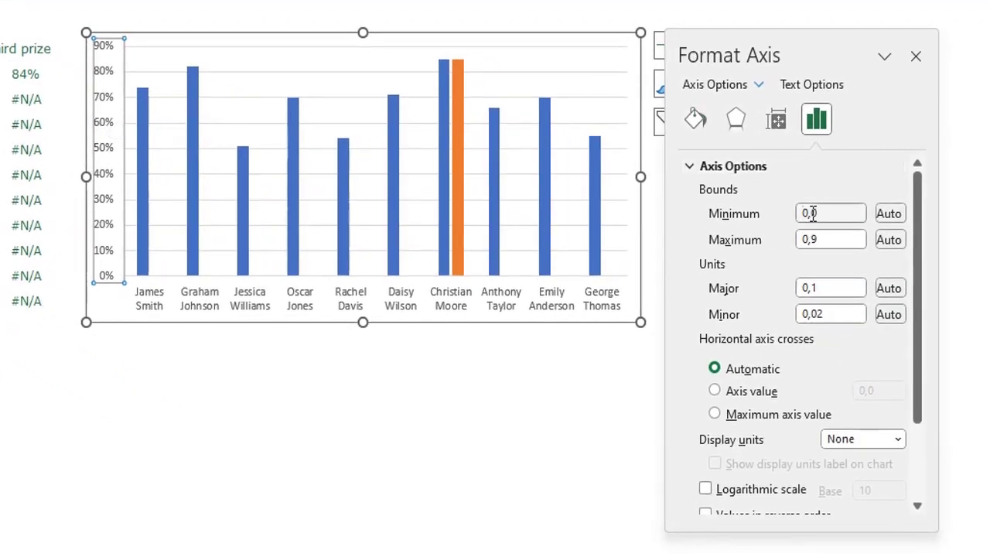
double_click(812, 214)
key(Return)
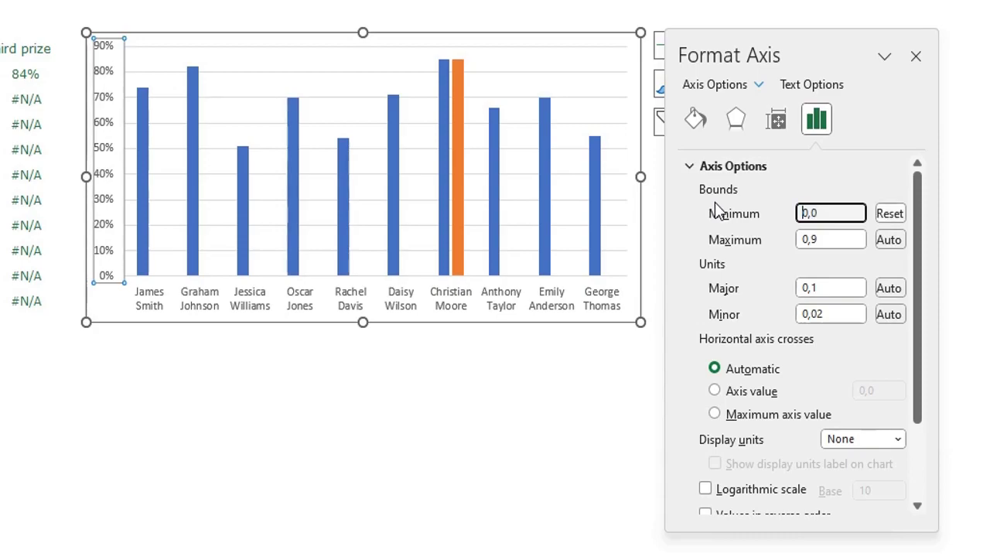
drag(828, 239, 797, 238)
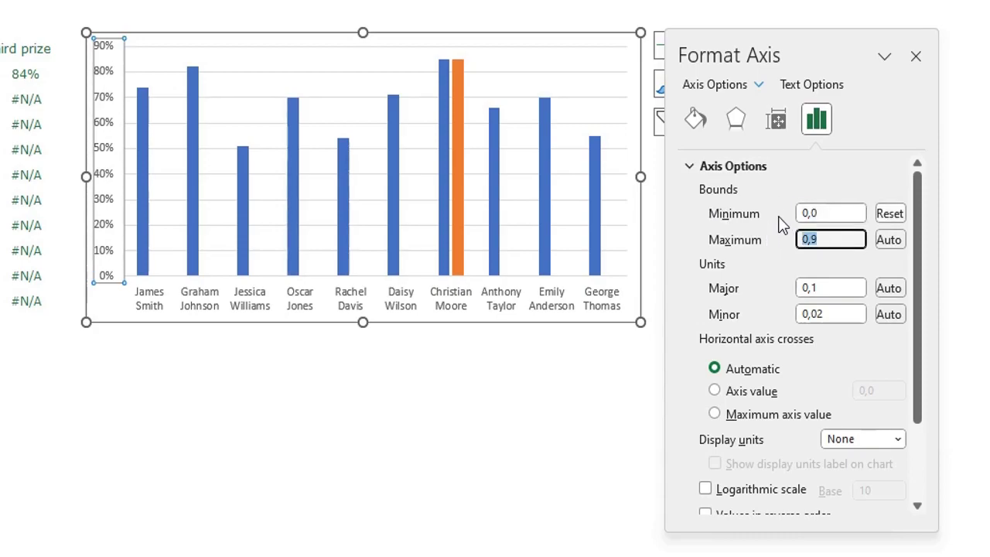
text(1)
key(Return)
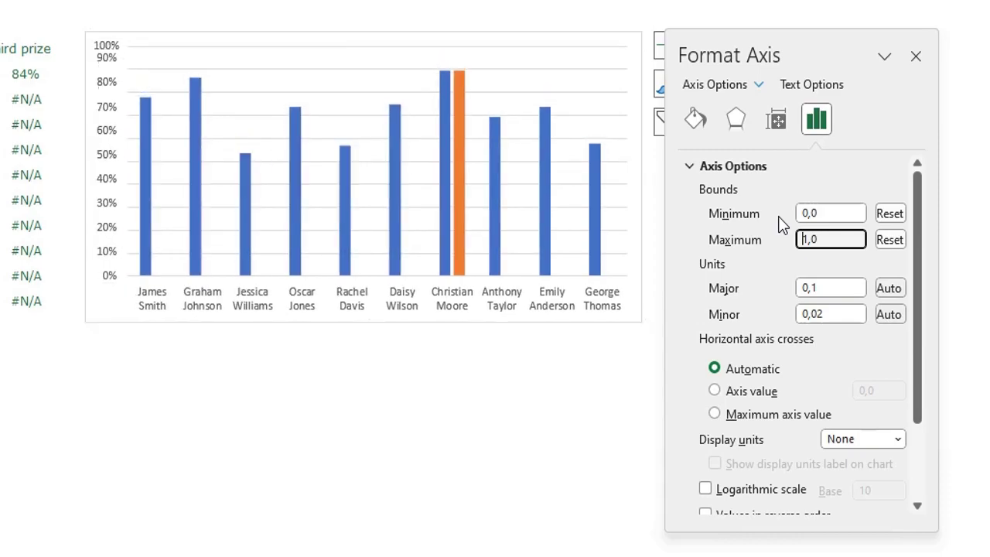
Give the series 100% overlap and a 40% gap width.
click(397, 177)
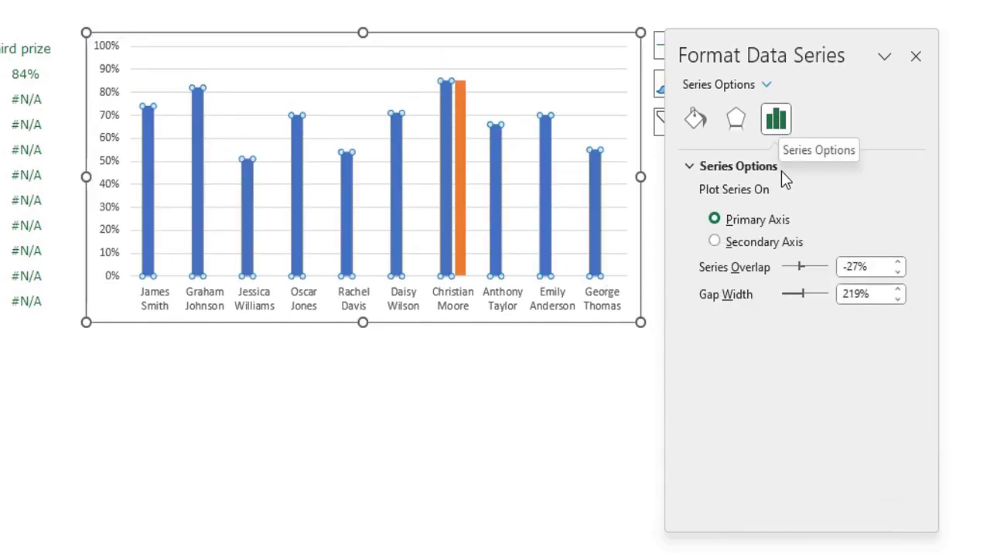
drag(804, 274, 841, 272)
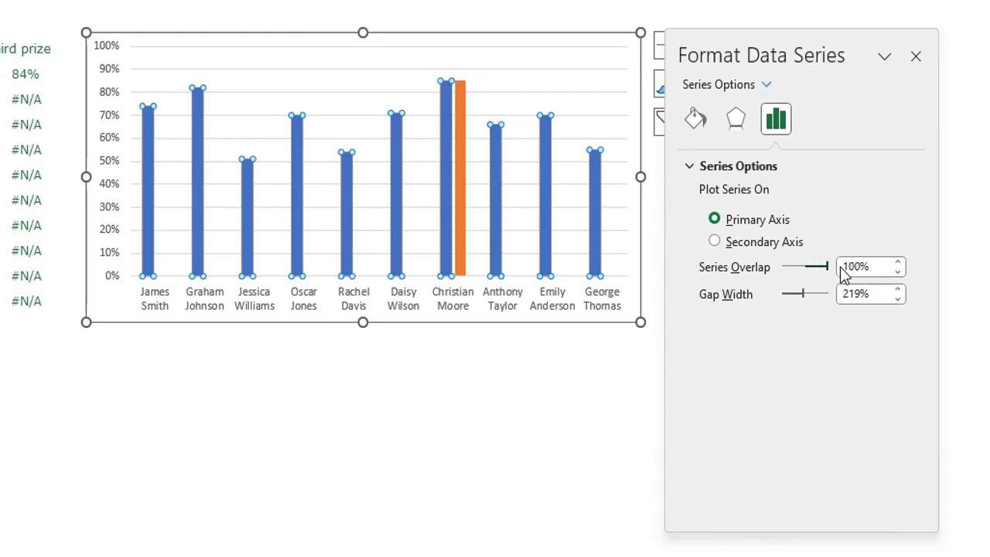
click(842, 294)
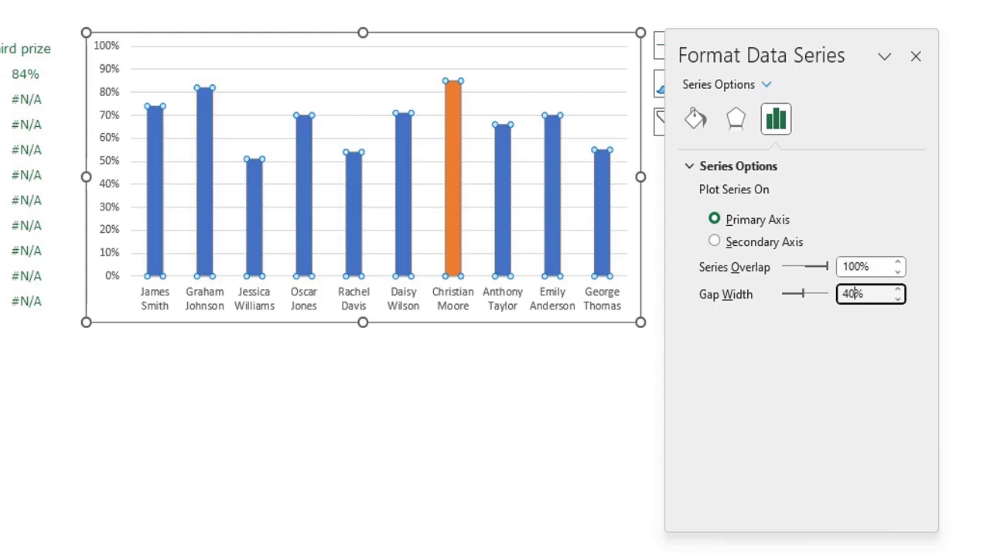
text(40)
key(Return)
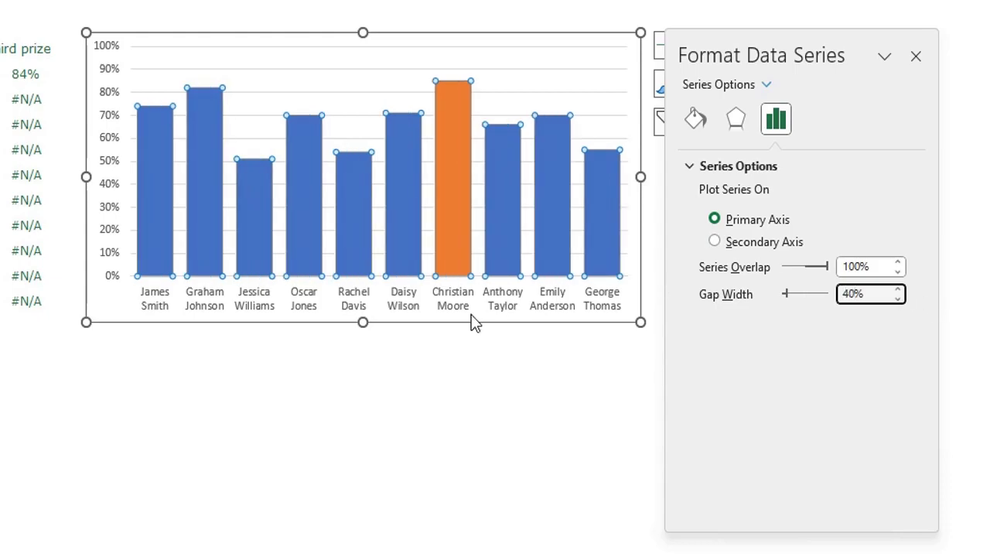
Delete the chart's major gridlines and vertical value axis.
click(256, 68)
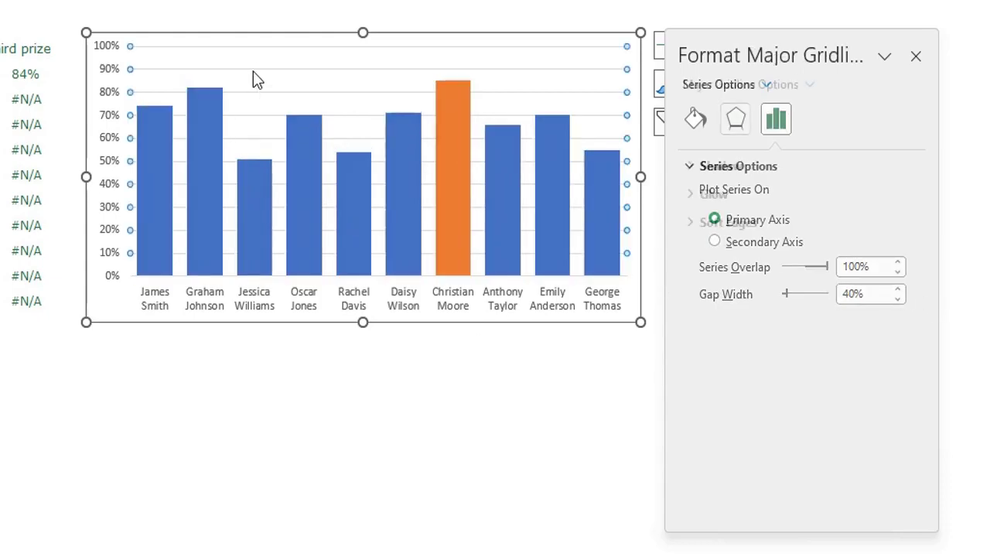
key(Delete)
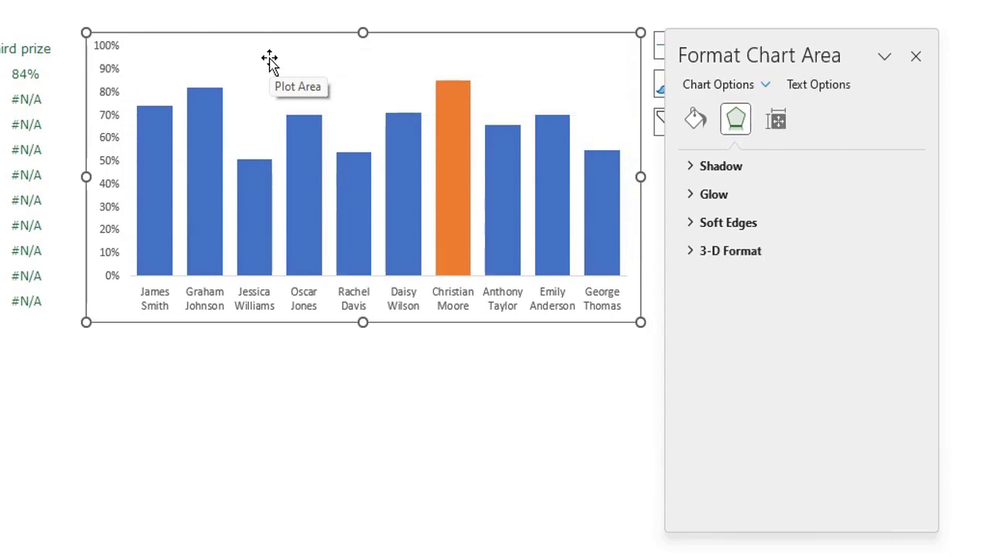
click(112, 93)
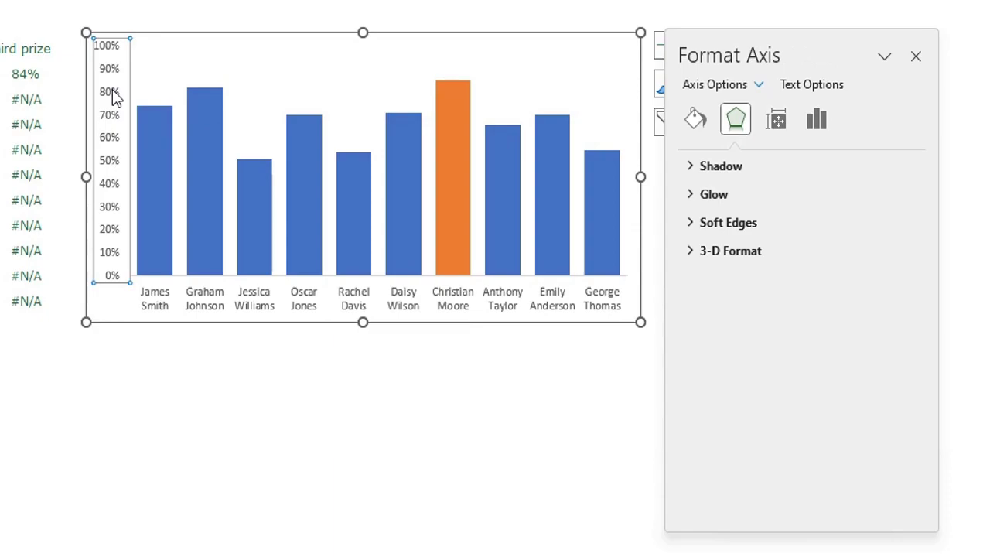
key(Delete)
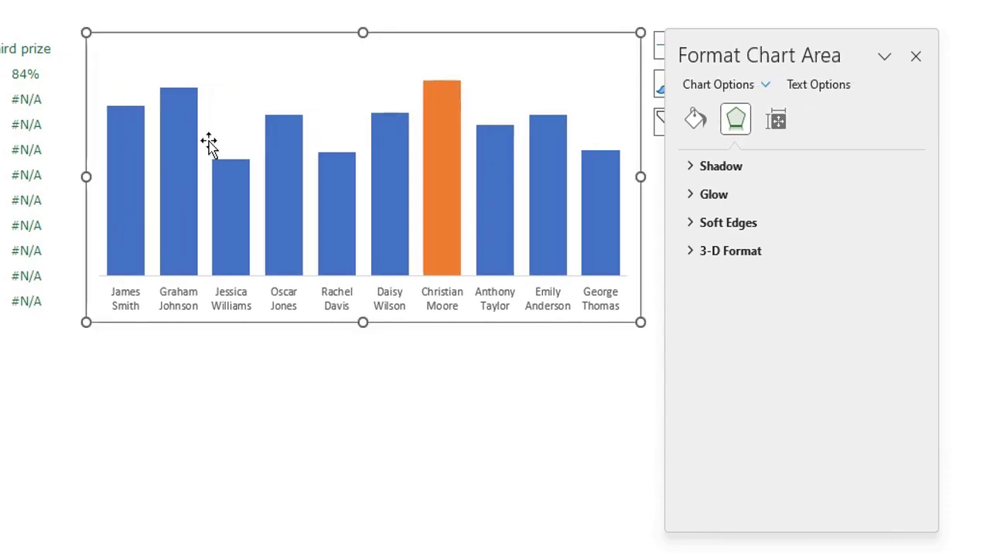
Give the Score bars a solid light green fill.
click(121, 164)
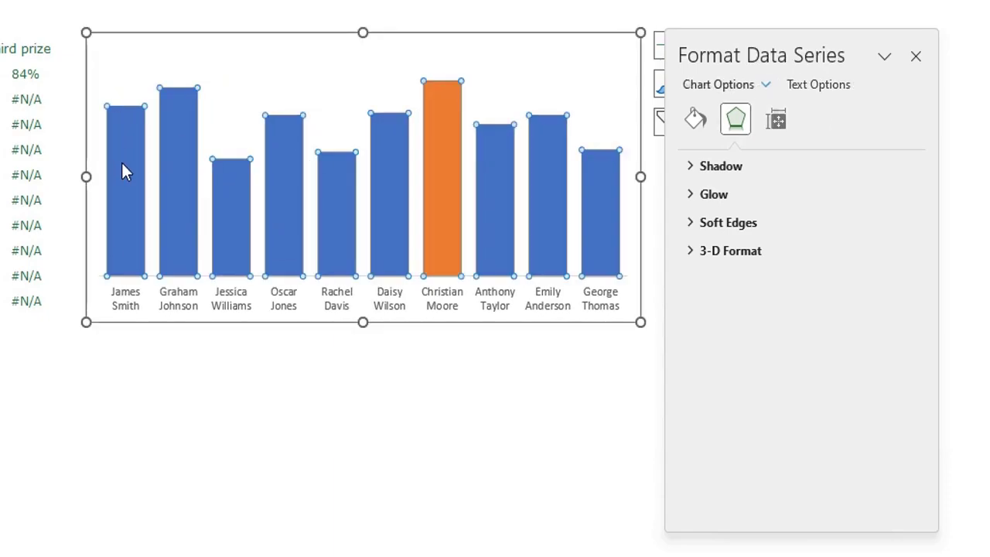
click(695, 117)
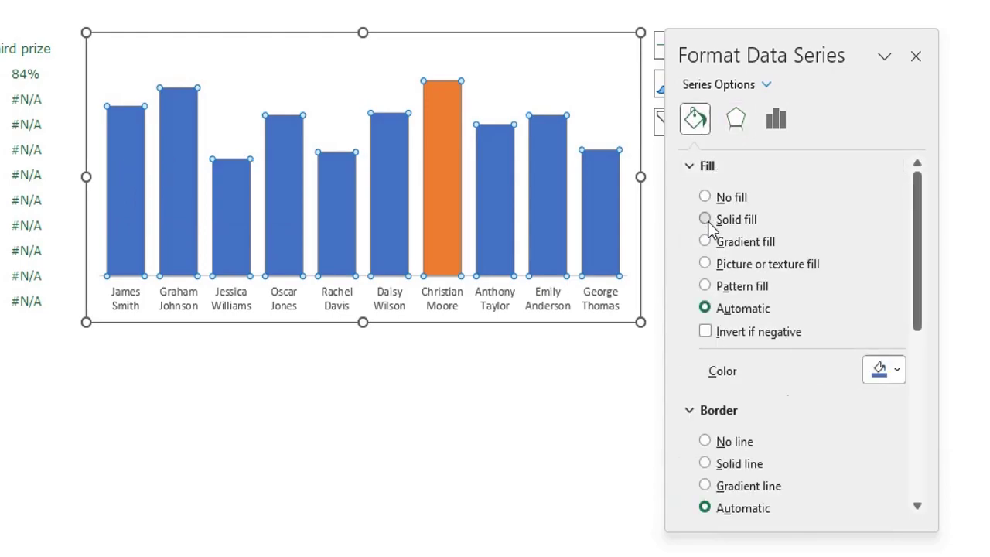
click(705, 219)
click(894, 369)
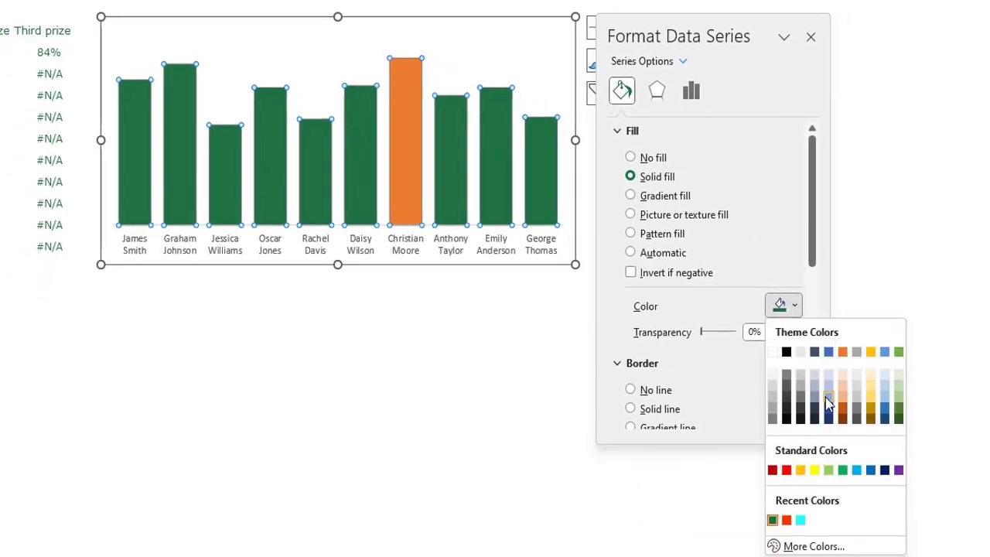
click(896, 396)
scroll(690, 333, down, 2)
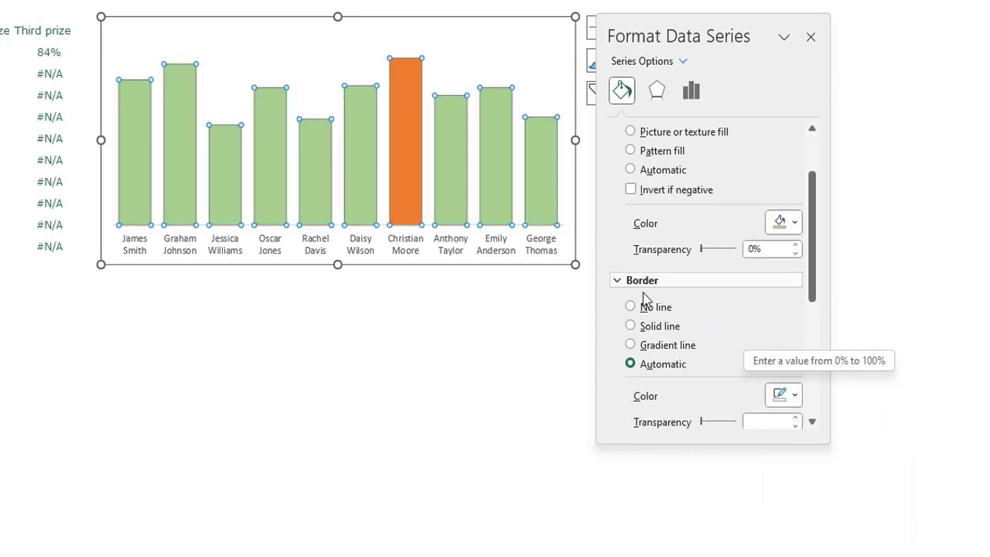
Give the Score bars a solid dark green outline 1,5 pt wide.
click(650, 325)
scroll(713, 313, down, 3)
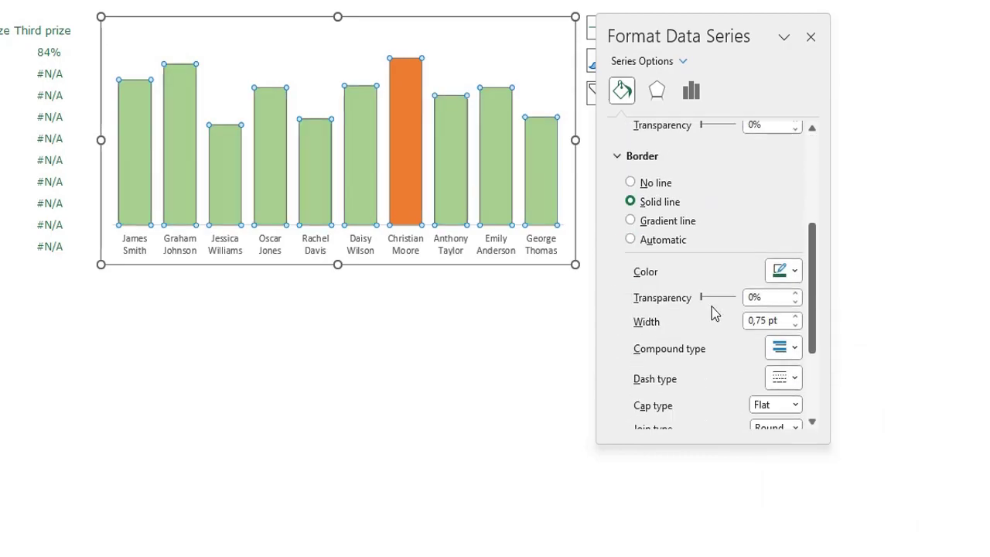
click(783, 271)
click(772, 483)
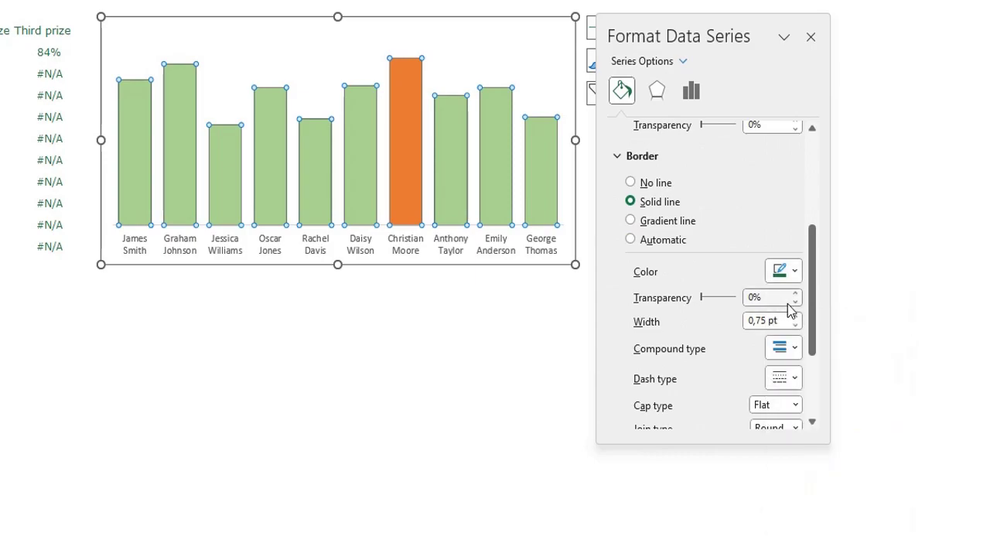
click(795, 317)
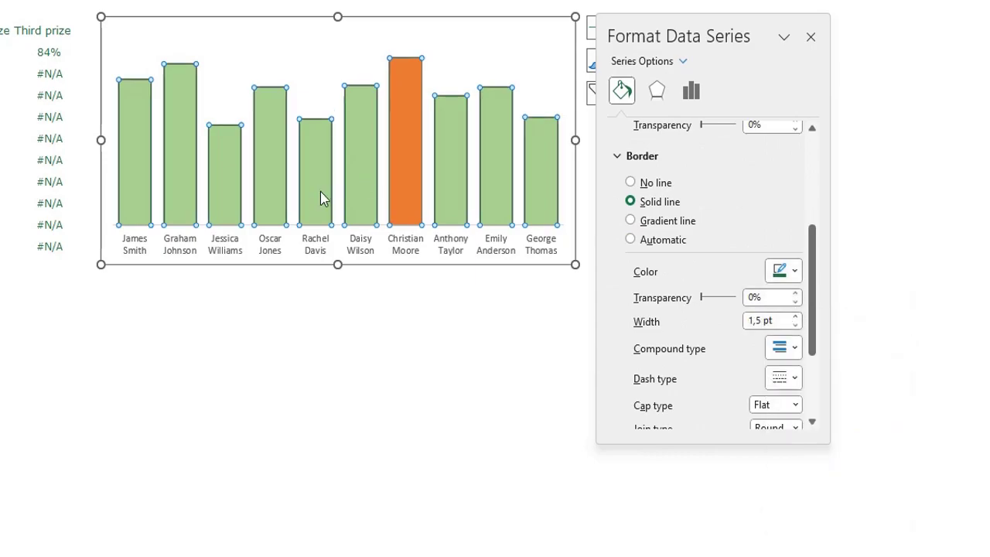
mouse_move(404, 139)
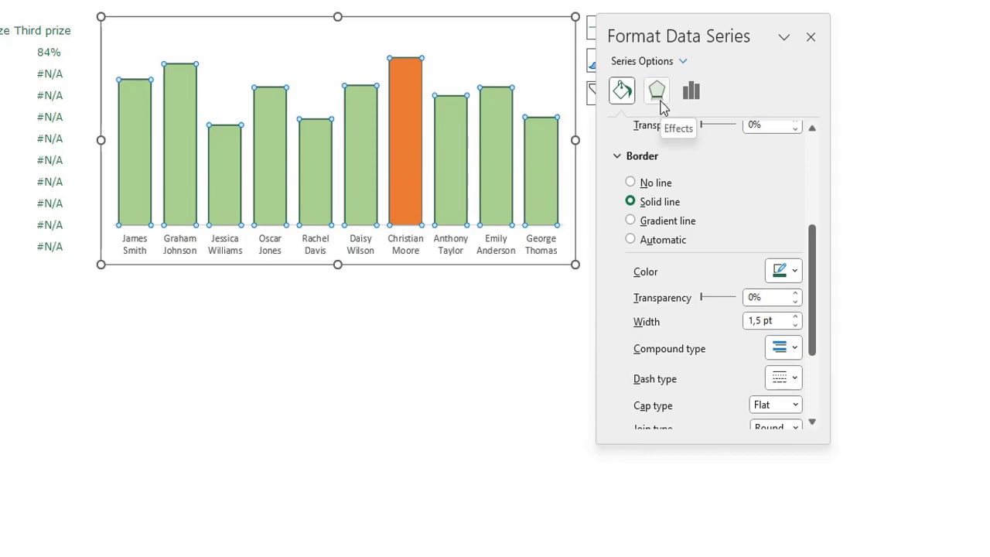
click(682, 62)
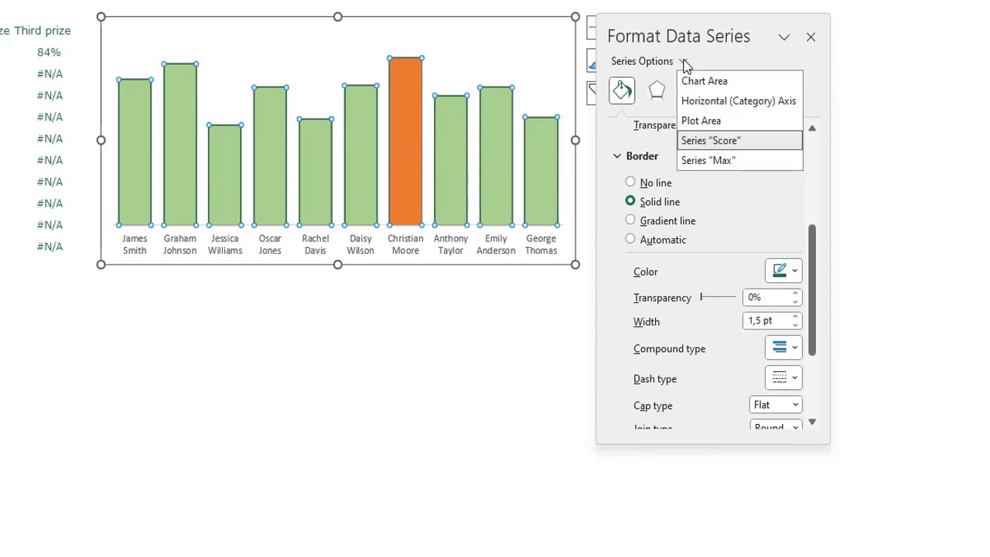
click(693, 161)
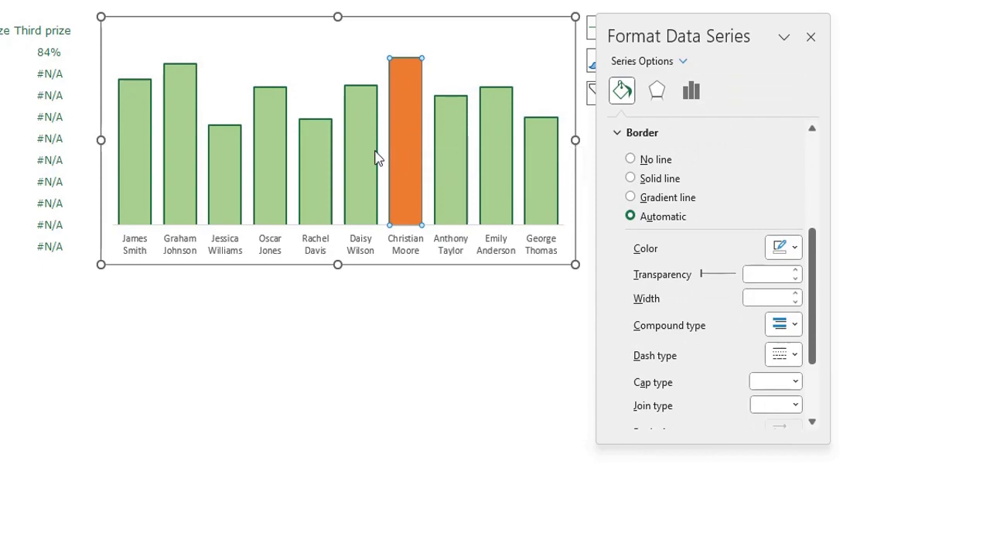
scroll(754, 221, up, 3)
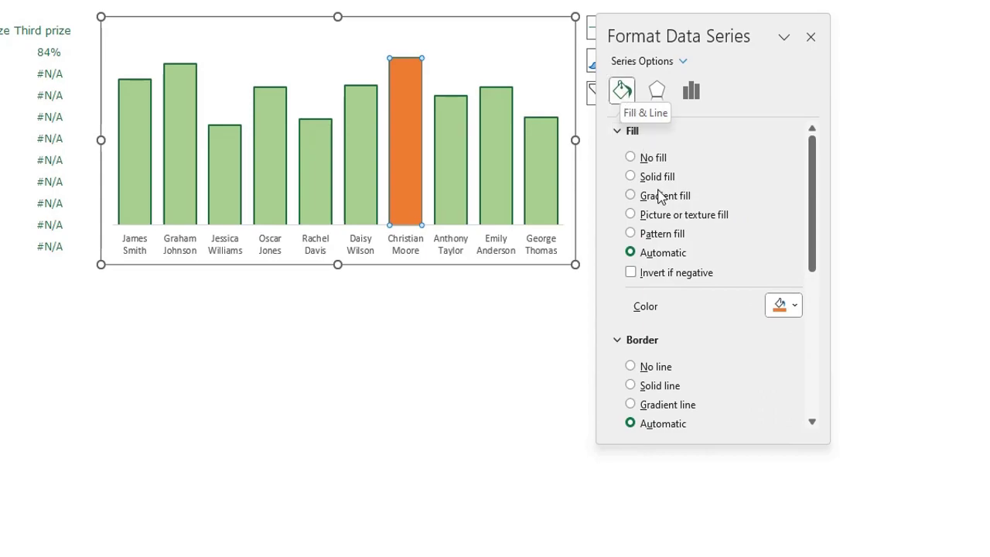
click(653, 176)
click(794, 306)
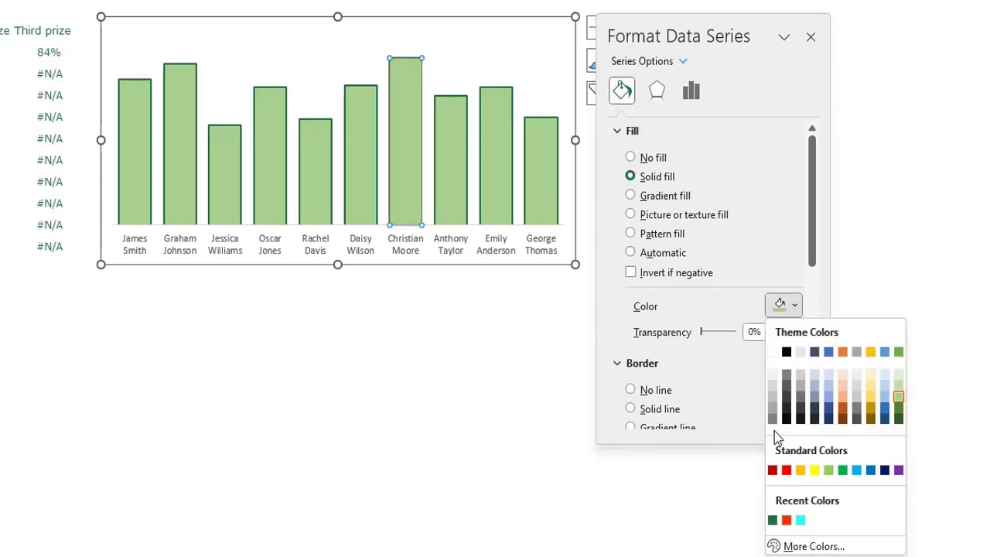
click(772, 520)
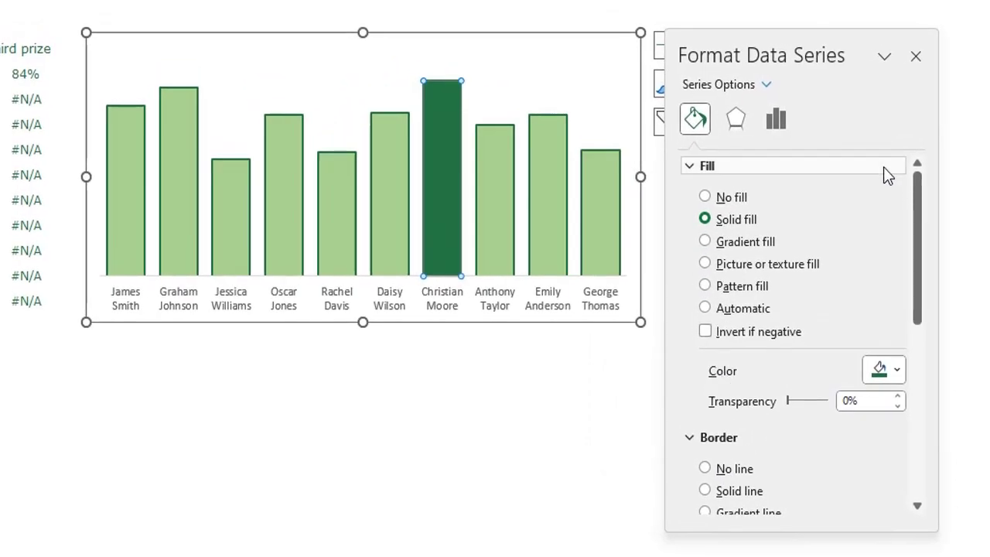
Remove the horizontal category axis line and close the formatting pane.
click(276, 297)
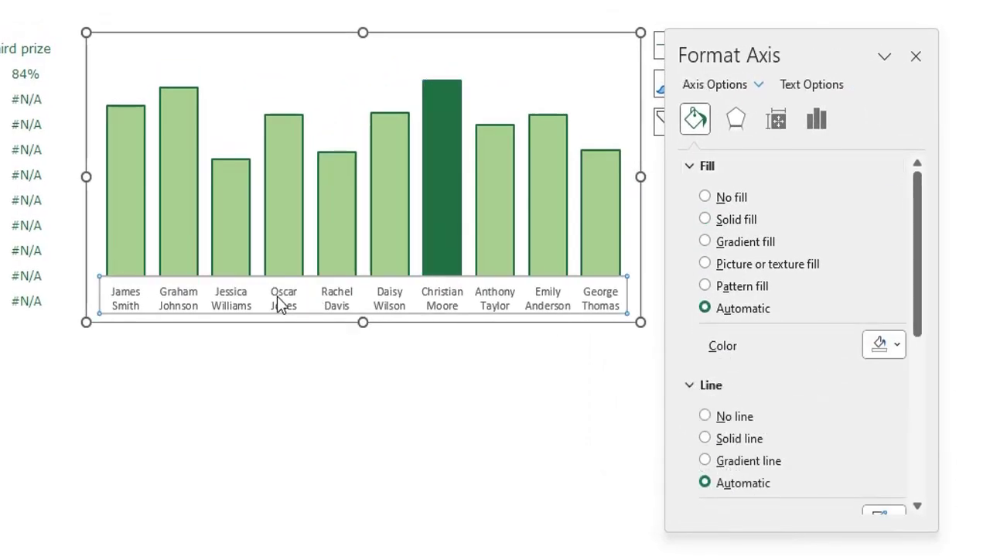
click(705, 416)
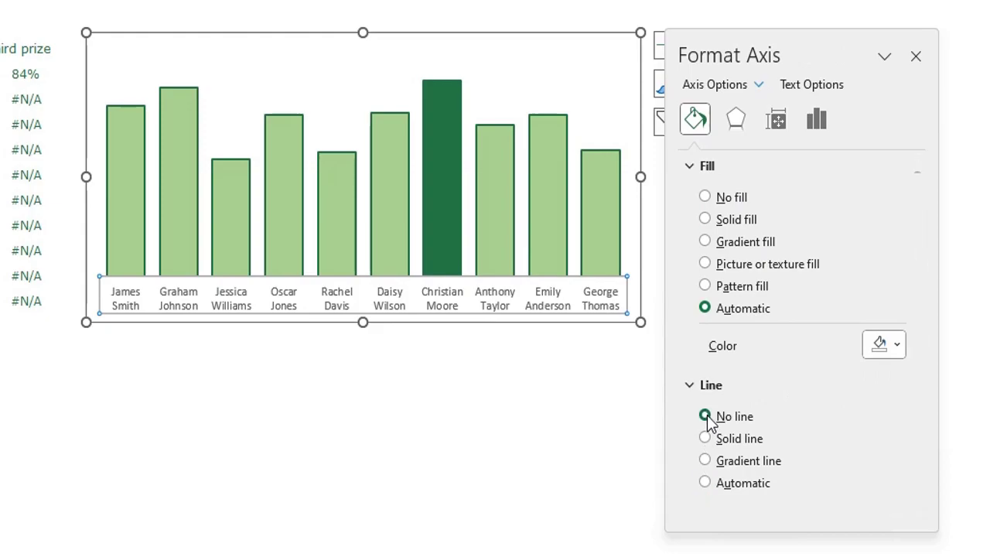
click(917, 58)
click(283, 407)
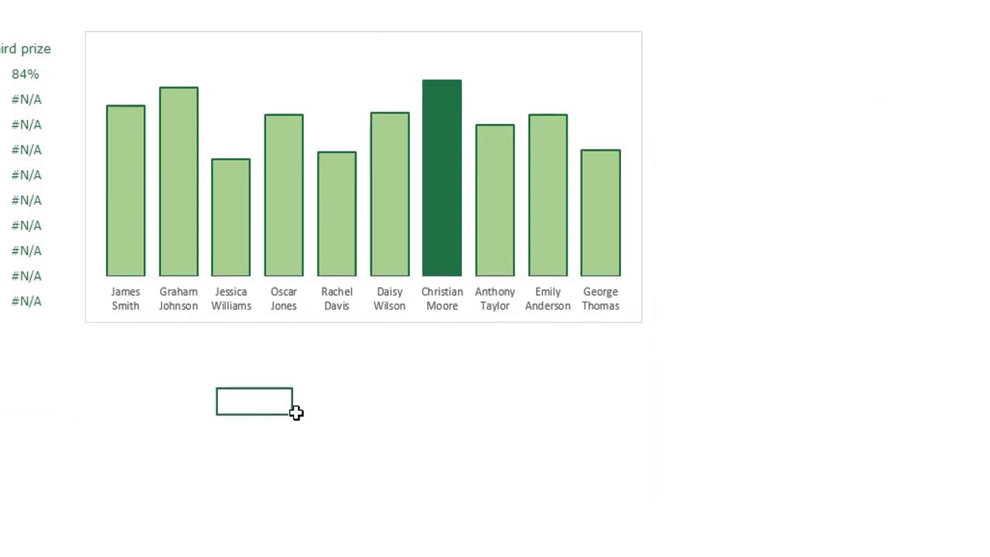
Set the chart's Shape Outline to No Outline.
click(103, 44)
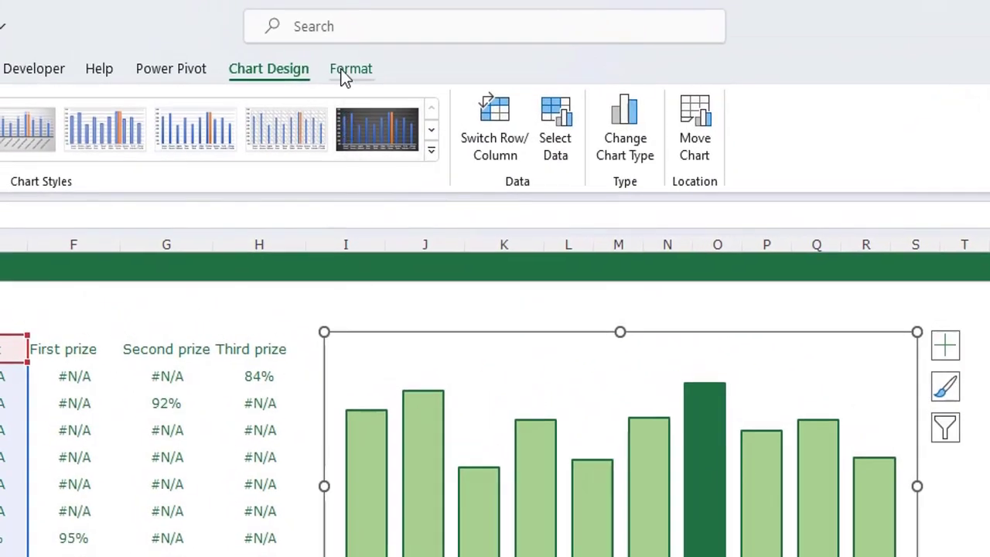
click(346, 71)
click(362, 132)
click(330, 469)
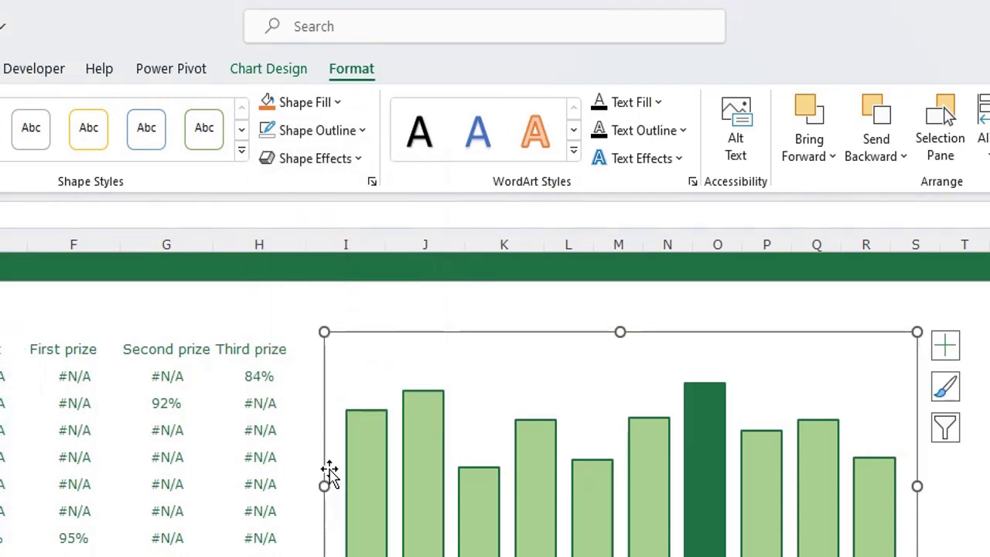
click(388, 500)
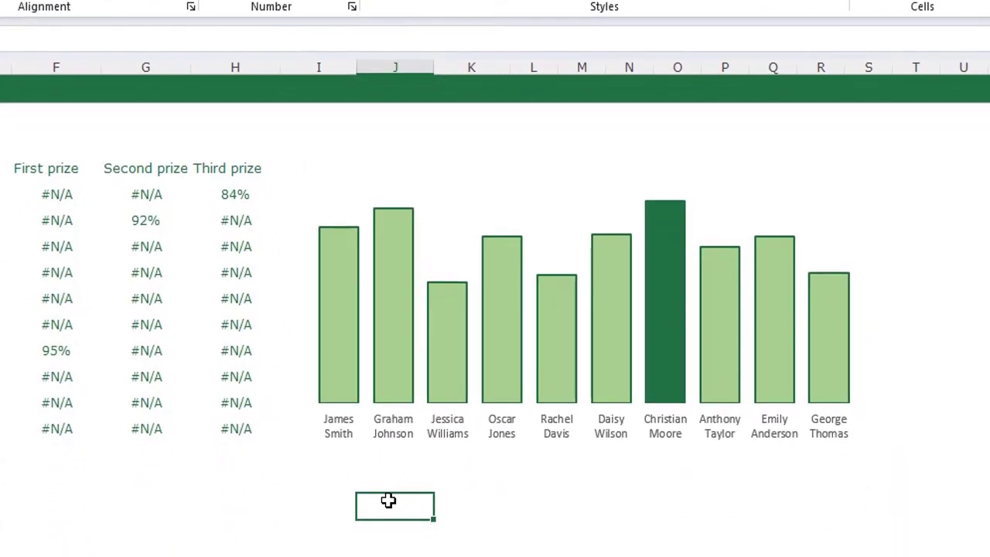
right_click(504, 204)
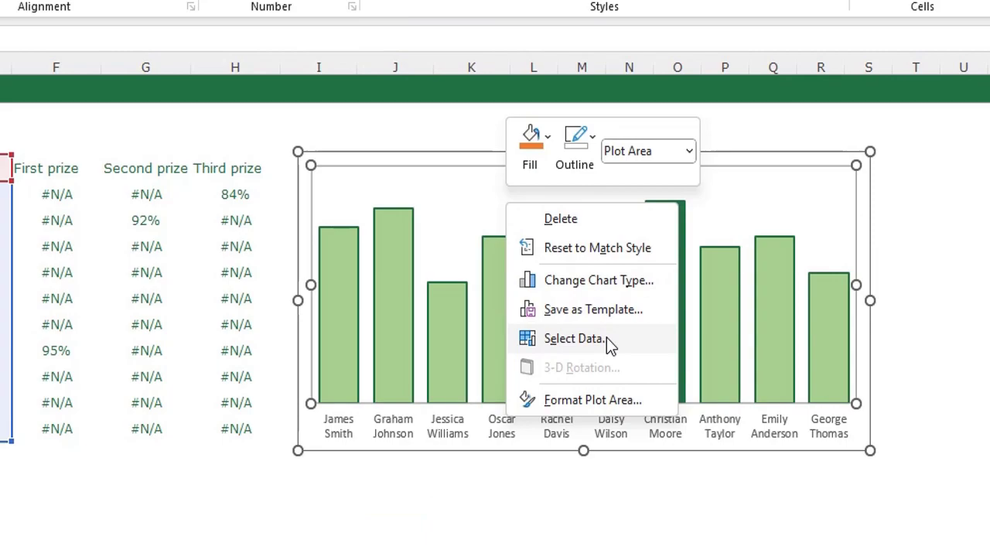
In Select Data, add a First prize series using F5:F14.
key(Escape)
right_click(533, 202)
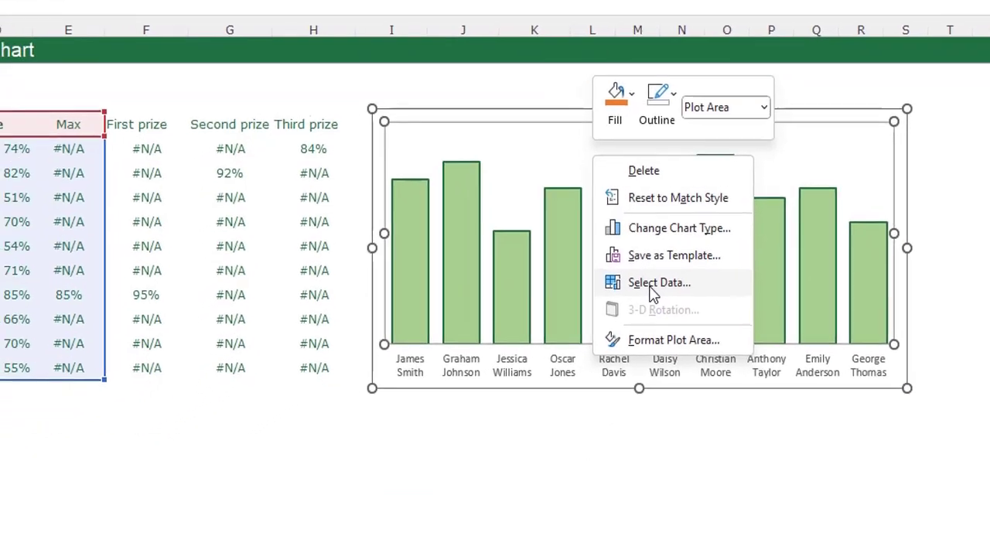
click(603, 337)
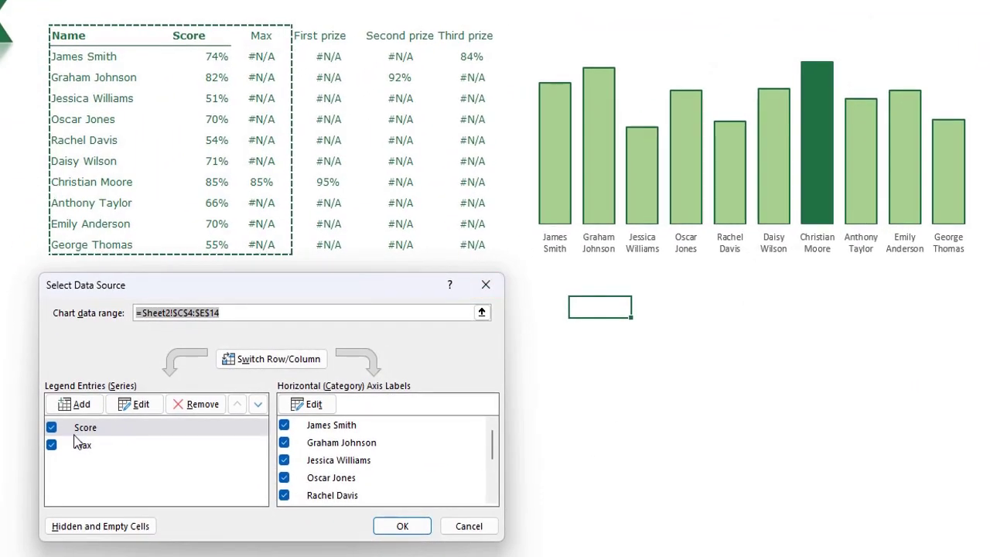
click(77, 405)
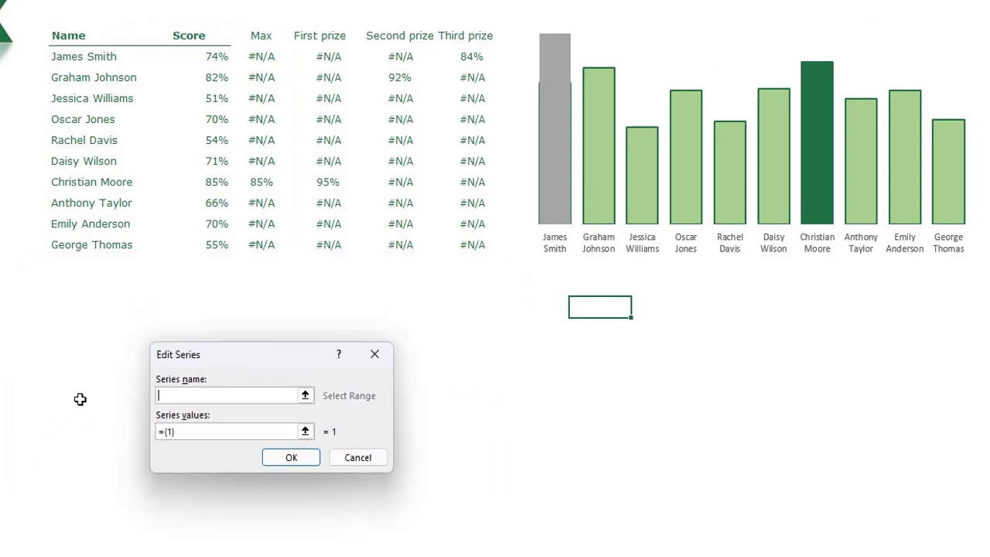
click(308, 33)
key(Tab)
key(BackSpace)
drag(324, 56, 327, 245)
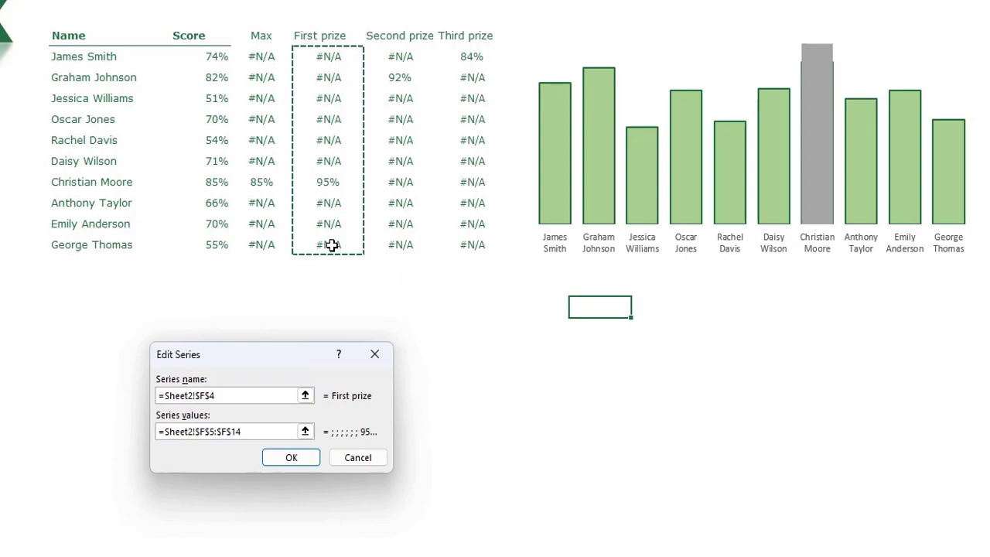
key(Return)
Add a Second prize series using G5:G14.
click(75, 402)
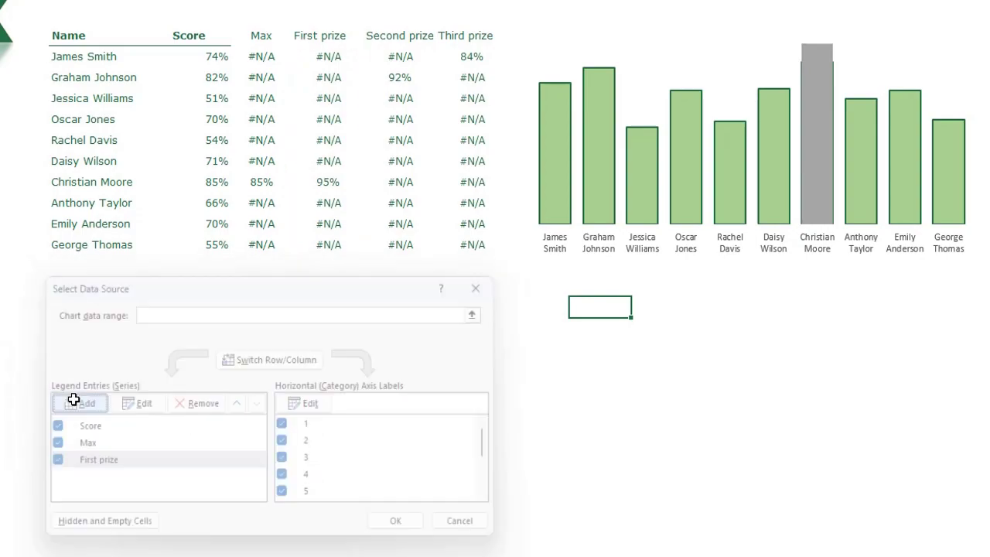
click(413, 35)
key(Tab)
drag(396, 56, 409, 245)
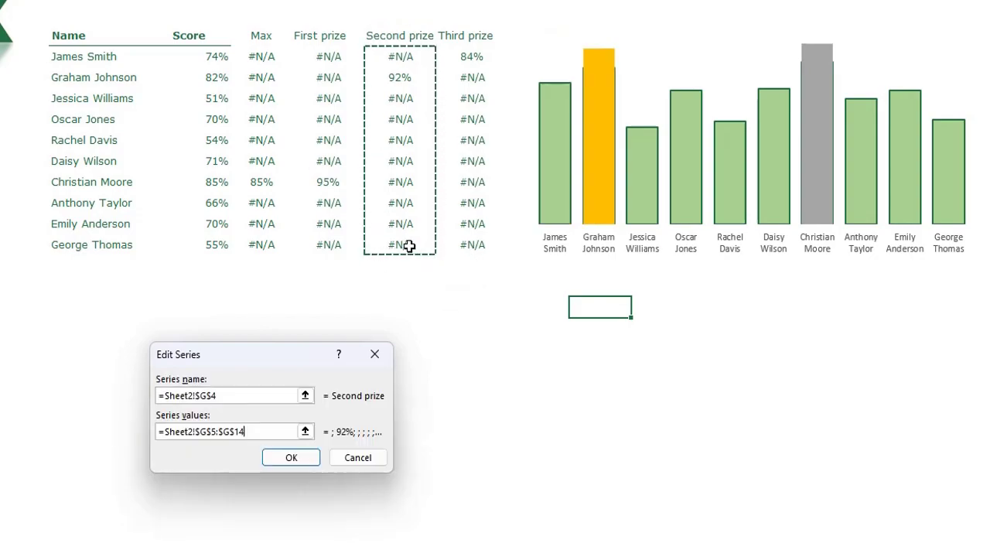
key(Return)
click(89, 405)
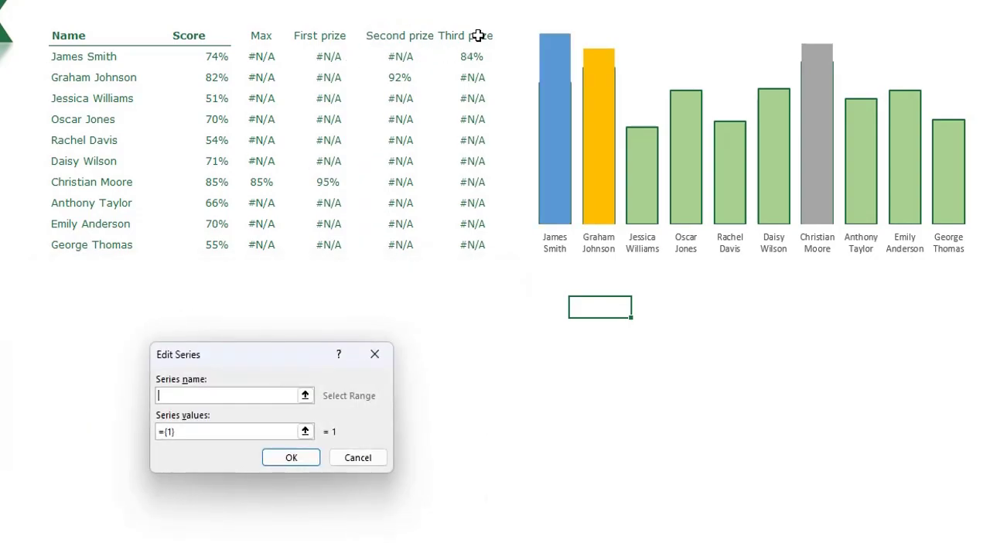
Add a Third prize series using H5:H14 and apply the data source.
click(478, 35)
key(Tab)
key(BackSpace)
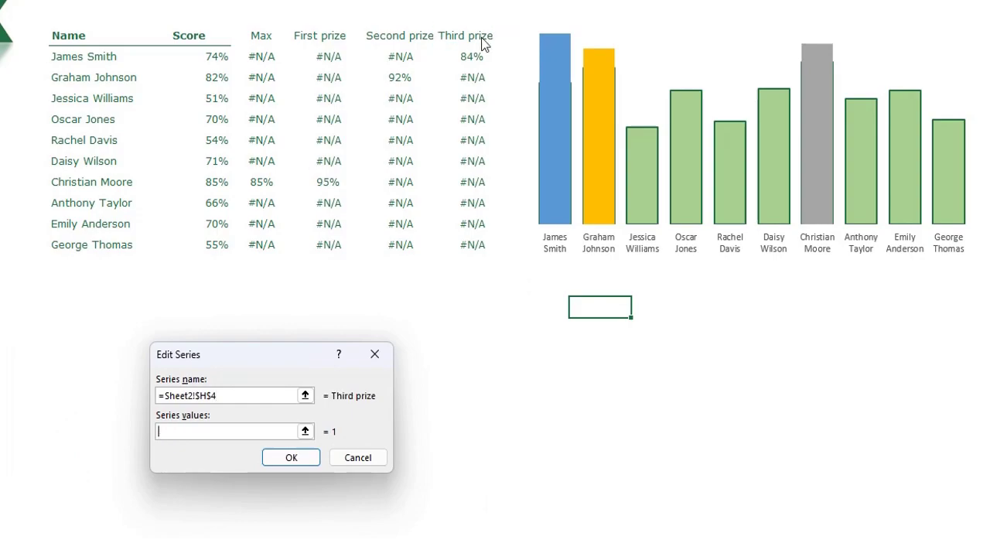
drag(468, 60, 466, 263)
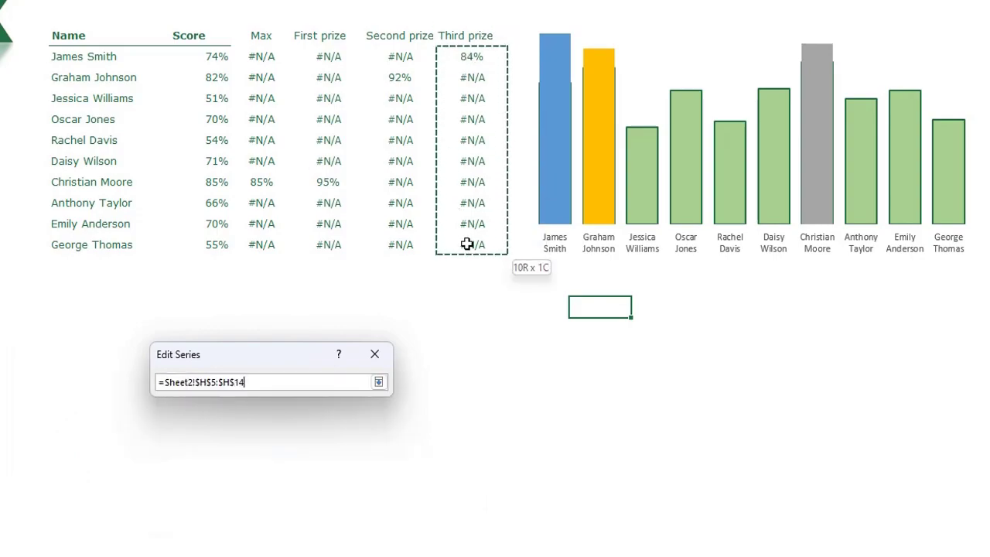
click(287, 457)
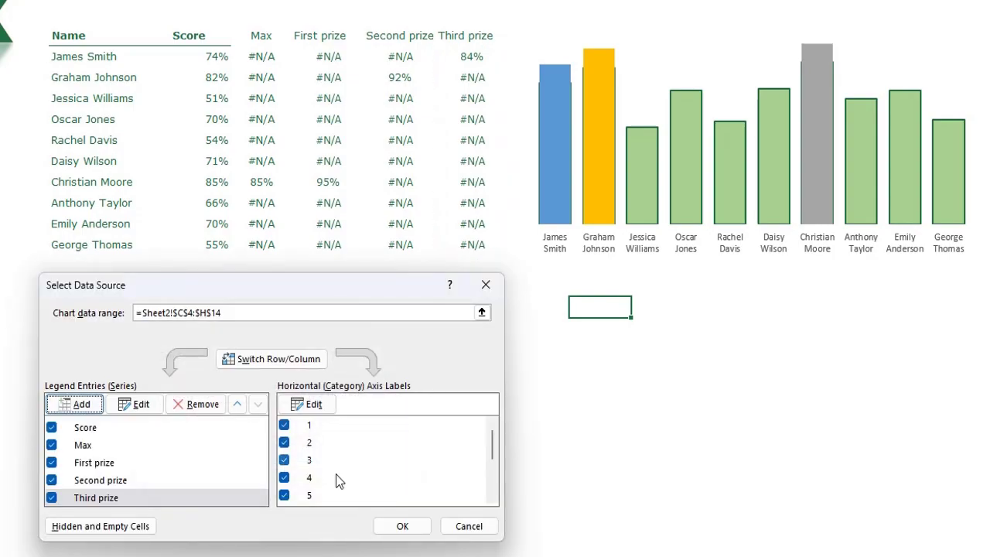
click(400, 526)
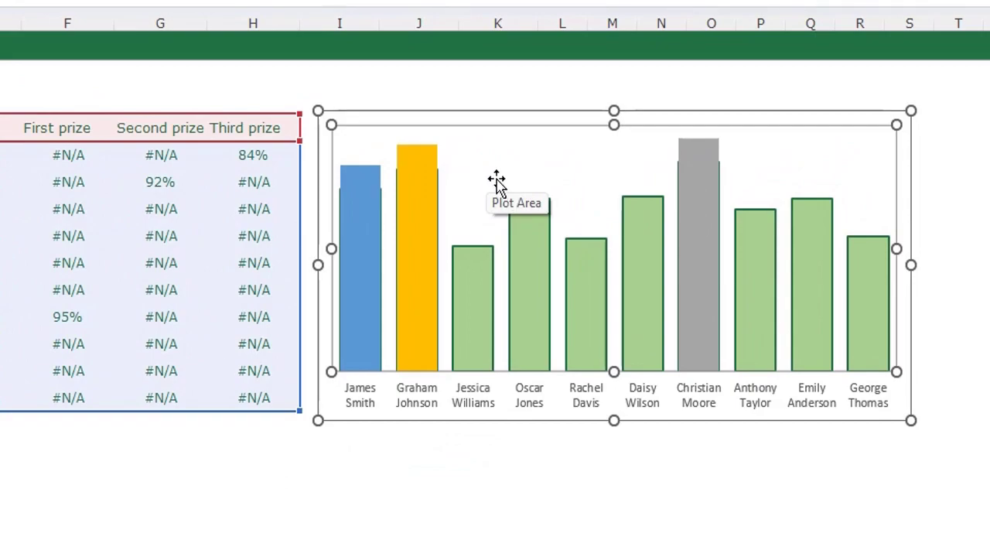
Make the chart a Combo chart with First, Second and Third prize series plotted as Scatter.
right_click(481, 180)
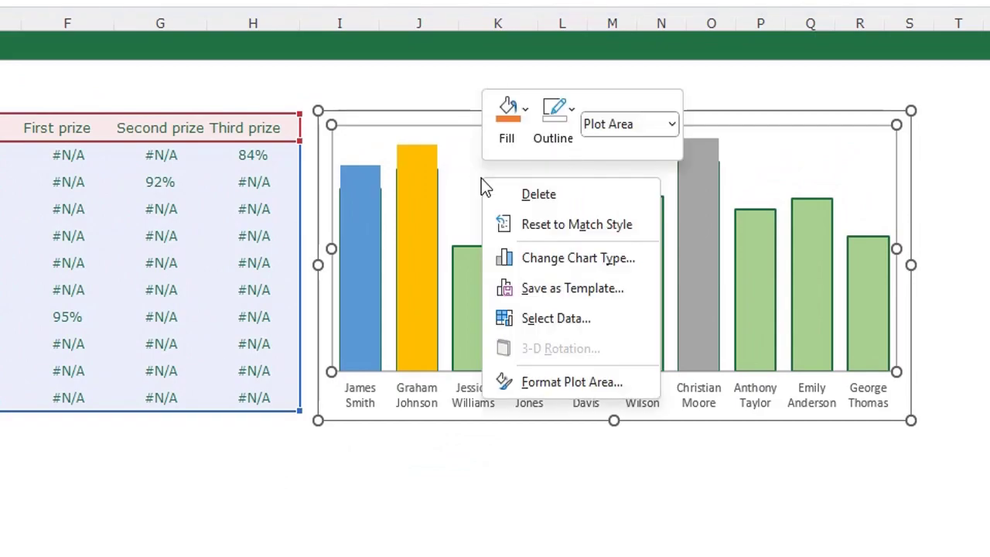
click(562, 258)
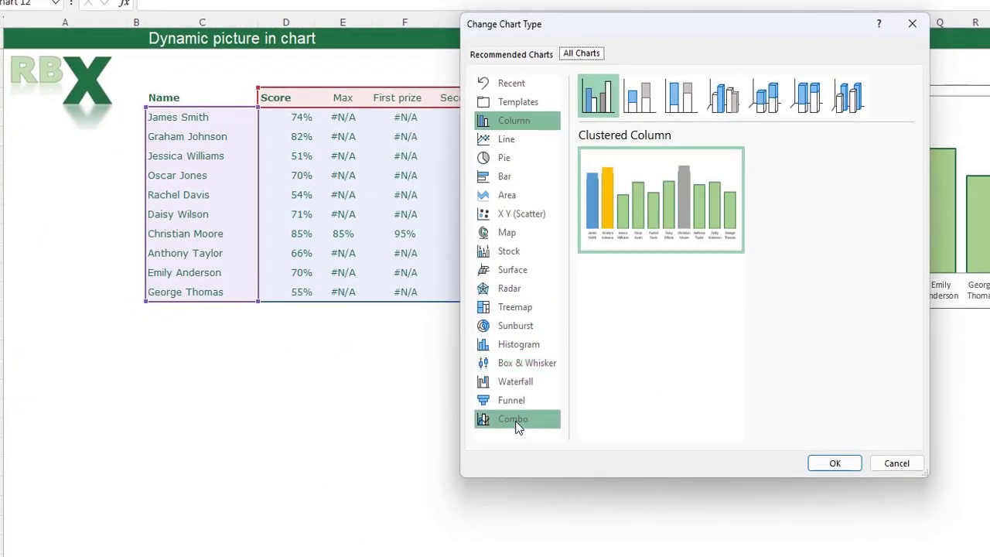
click(517, 428)
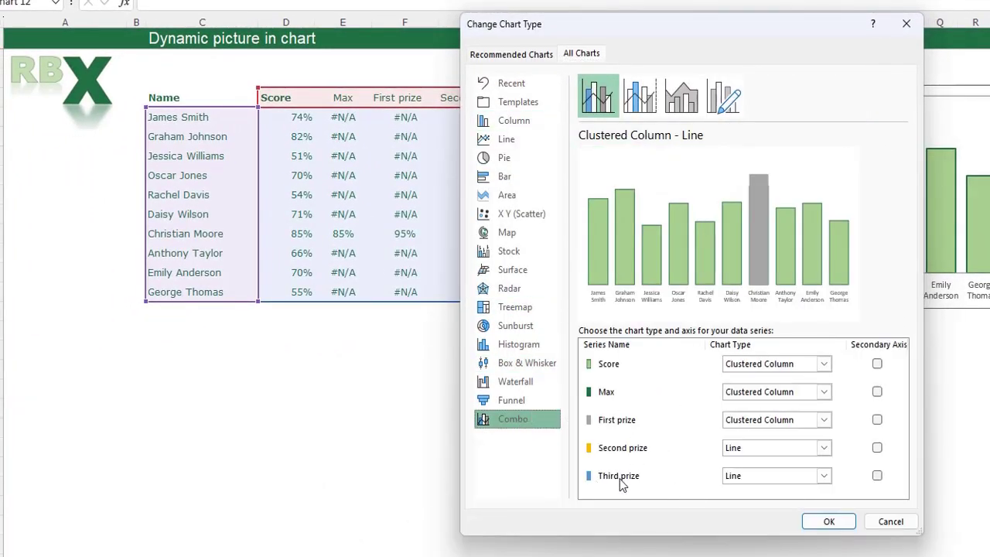
click(747, 424)
scroll(757, 297, down, 3)
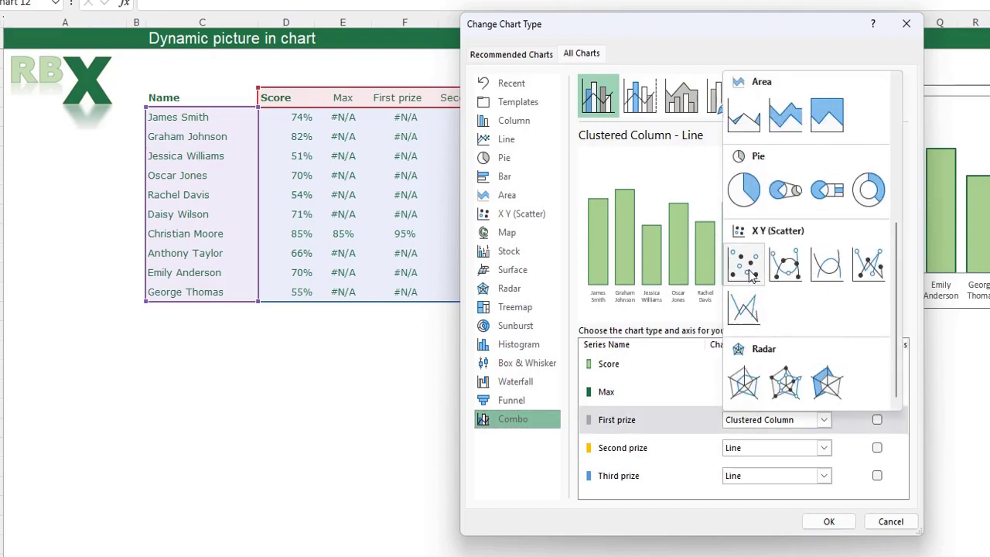
click(744, 309)
click(760, 449)
scroll(746, 309, down, 3)
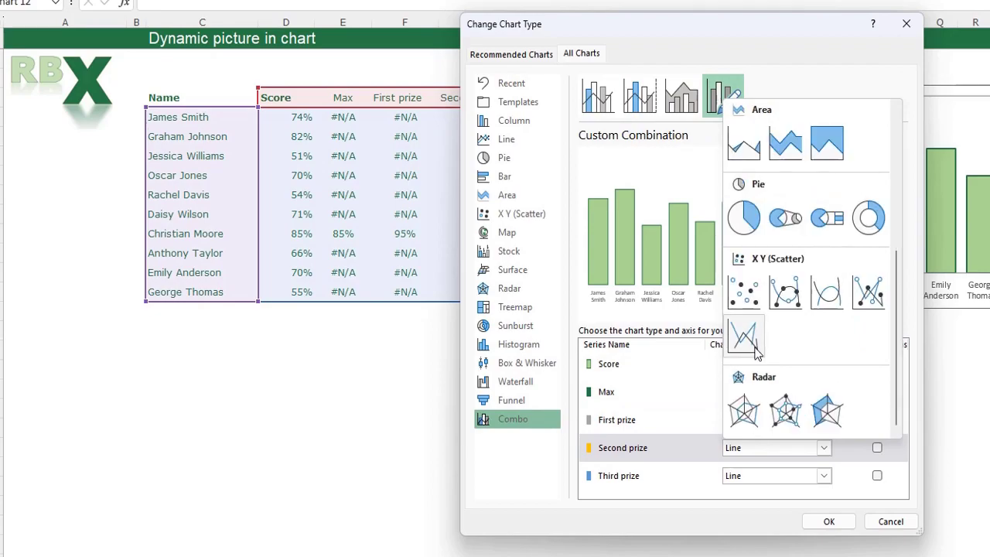
click(744, 330)
click(760, 481)
scroll(747, 348, down, 3)
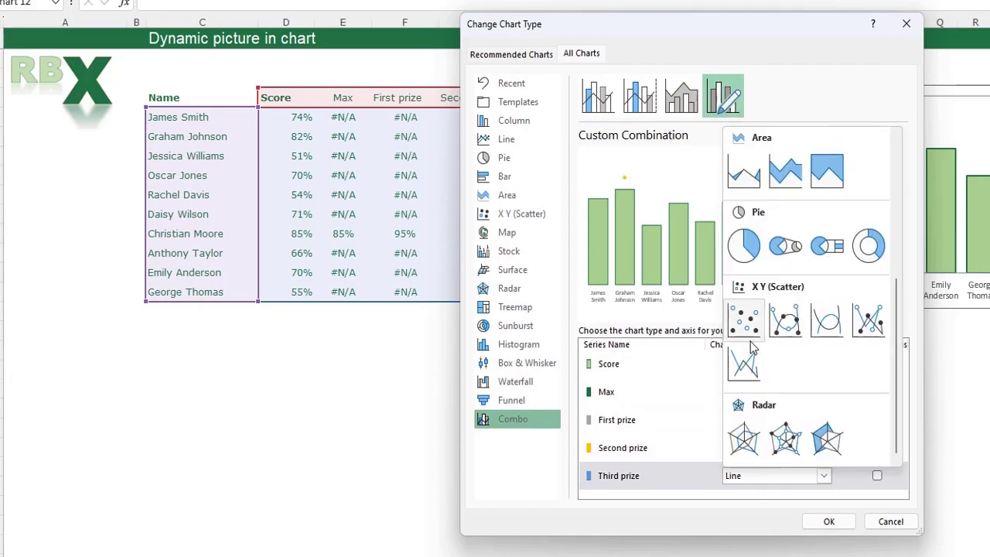
click(741, 328)
click(828, 521)
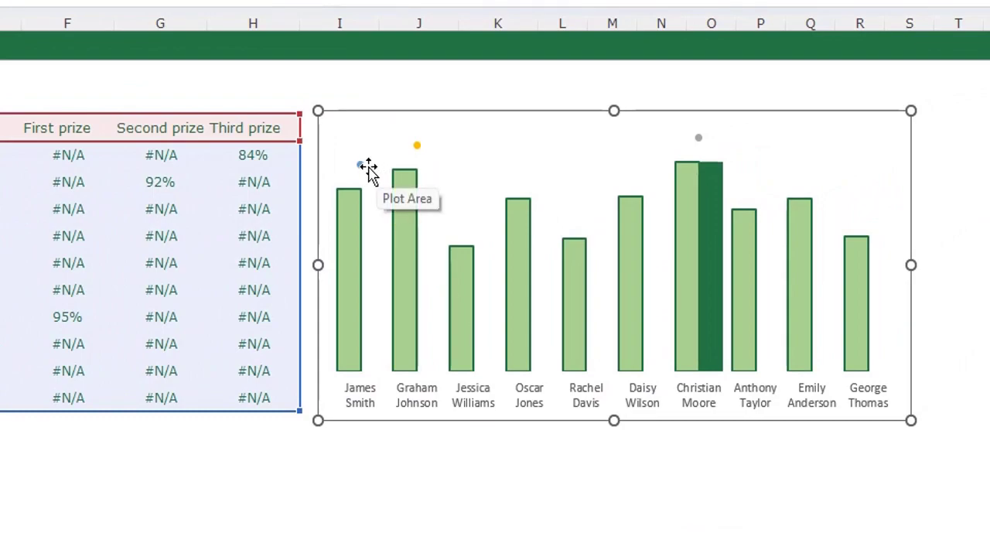
Set the column Series Overlap to 100% so the Score and Max bars coincide.
mouse_move(416, 146)
mouse_move(408, 239)
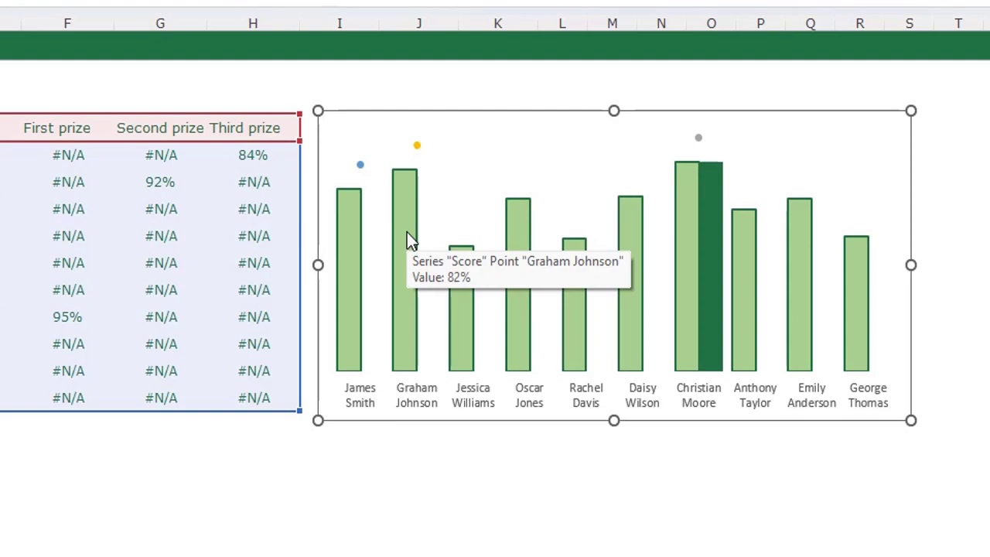
mouse_move(686, 280)
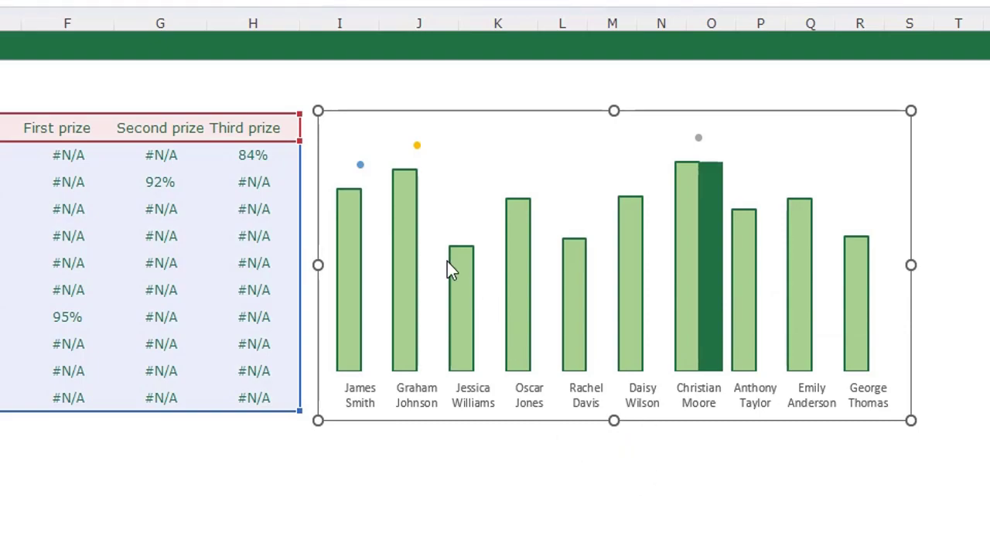
double_click(400, 259)
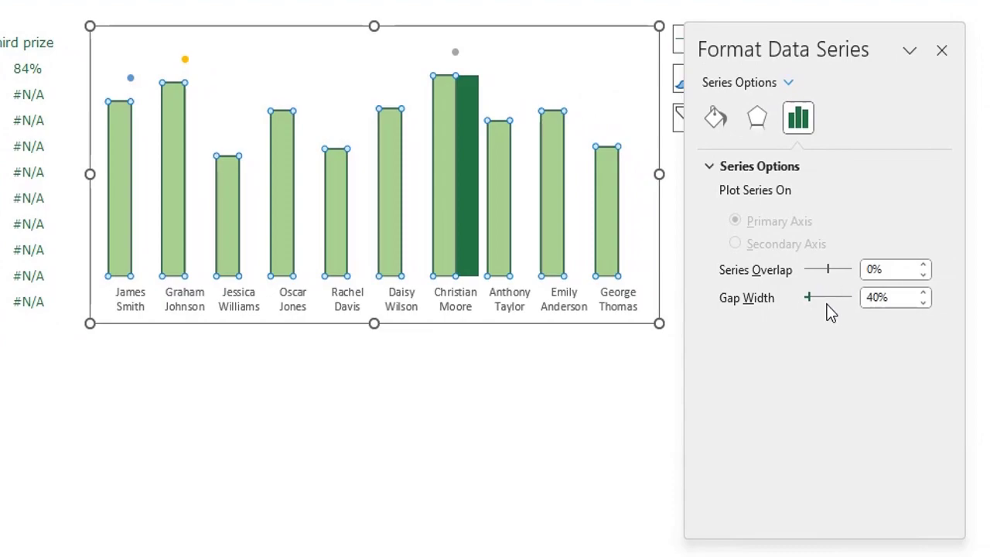
drag(827, 271, 855, 279)
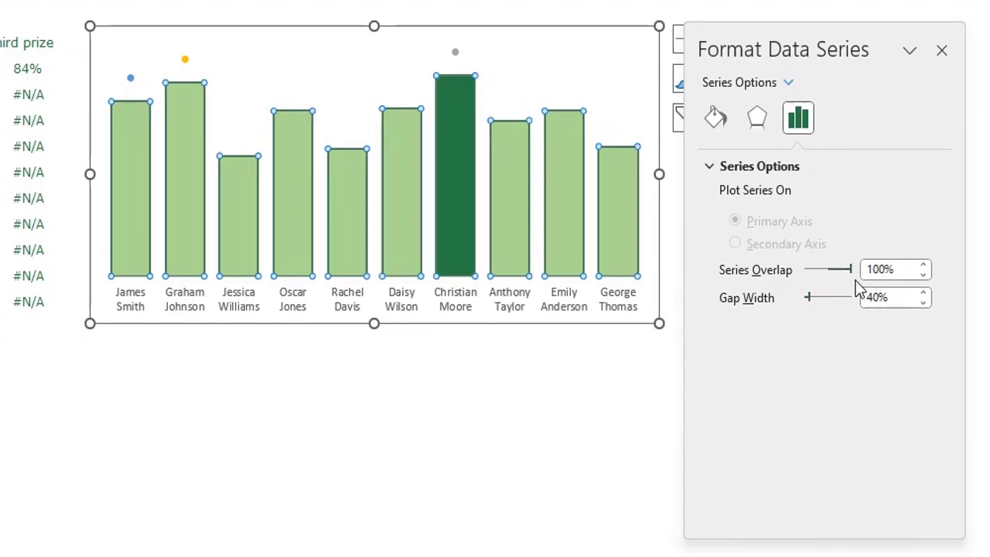
click(941, 49)
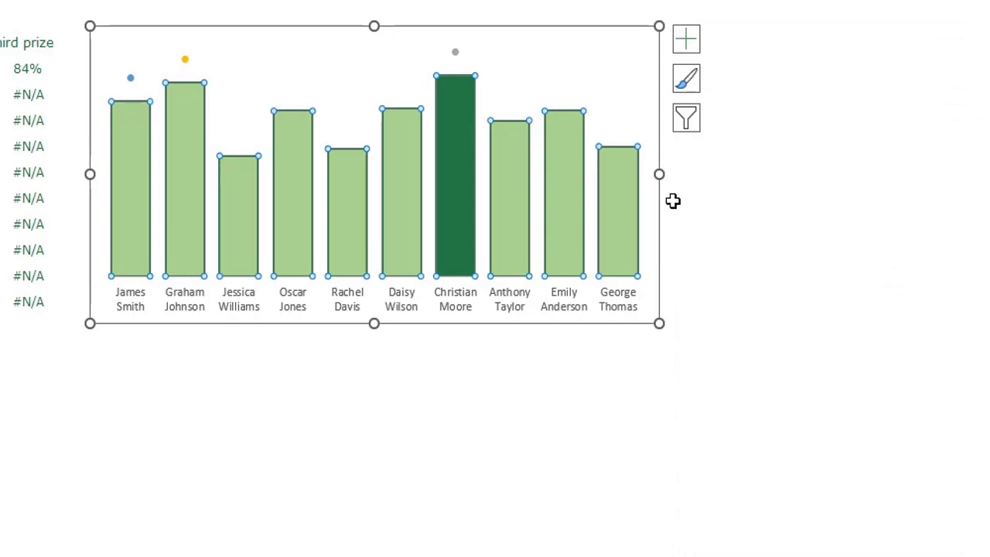
Add data labels to the bars and position them at Inside End.
click(687, 42)
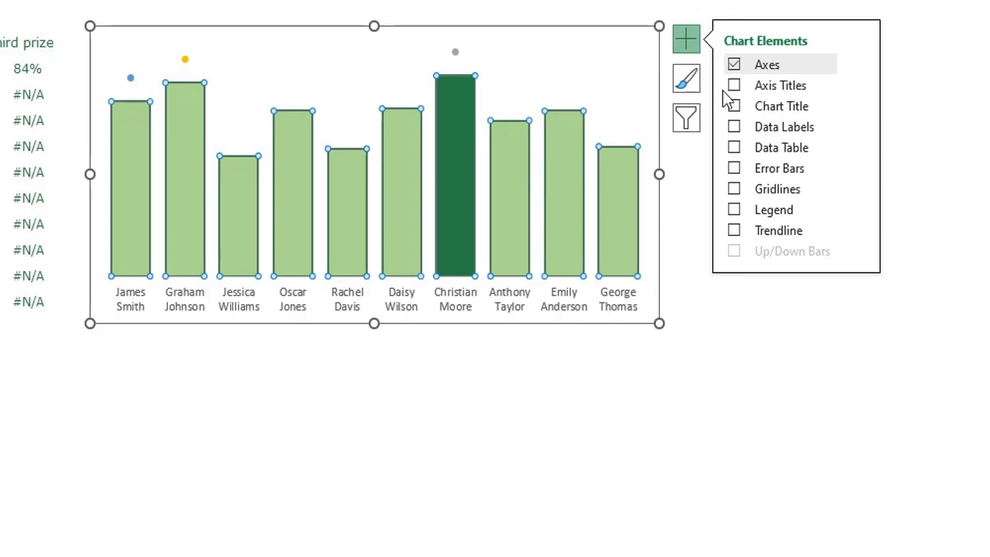
click(734, 128)
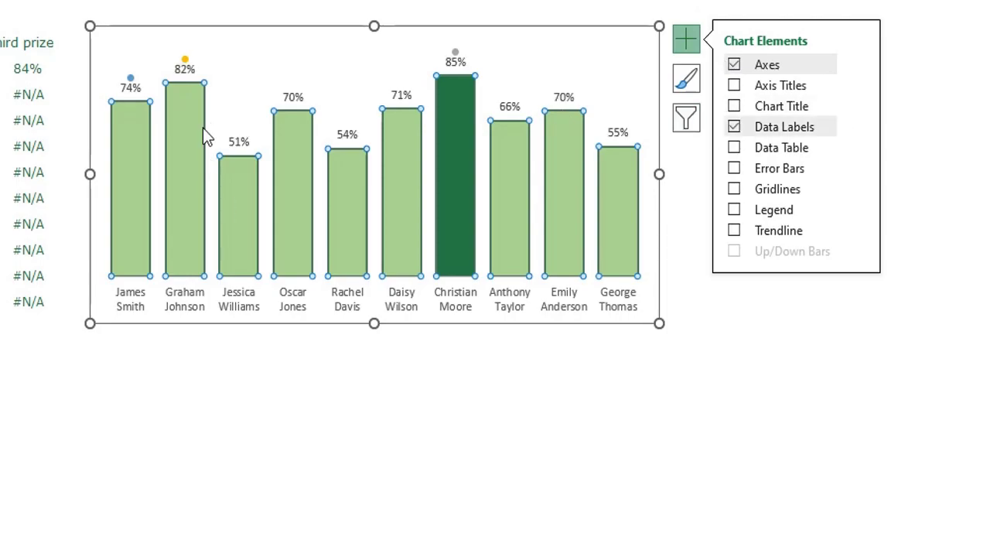
click(237, 142)
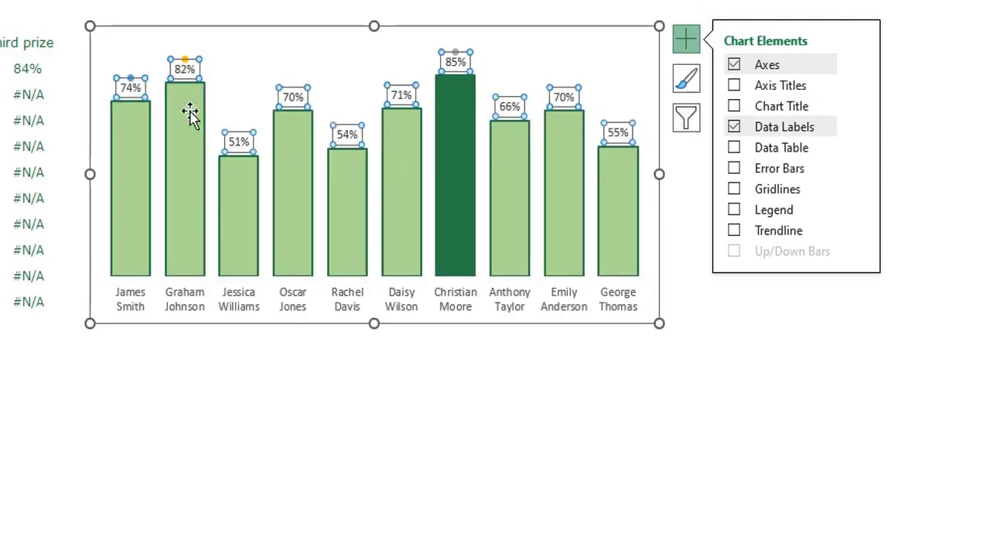
key(ctrl+1)
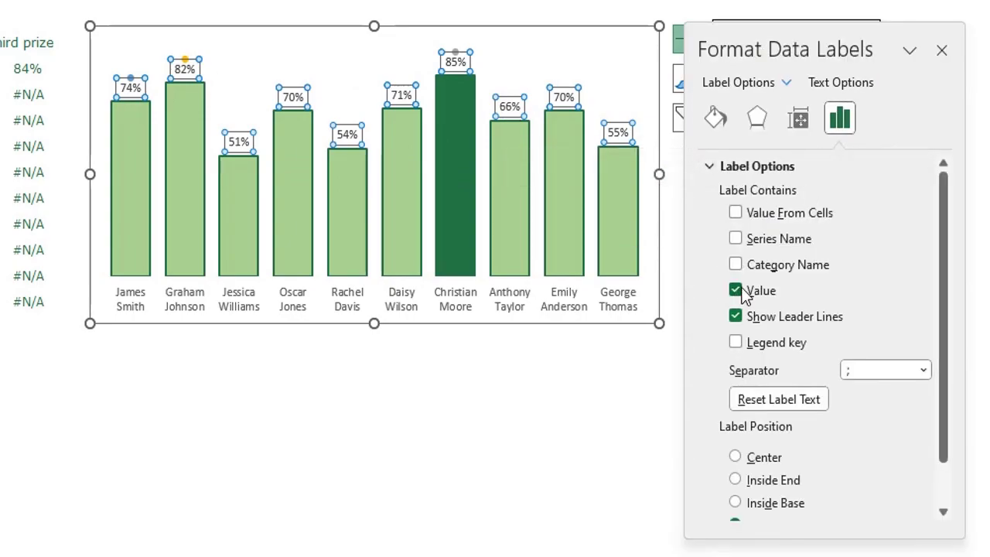
scroll(734, 293, down, 1)
click(757, 431)
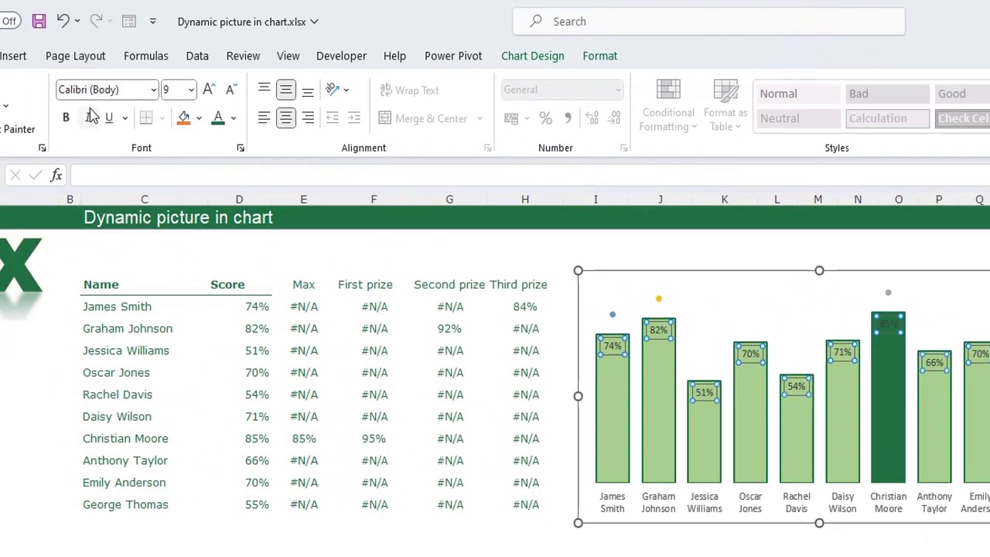
Format the data labels as bold, white, 14-point text.
click(66, 117)
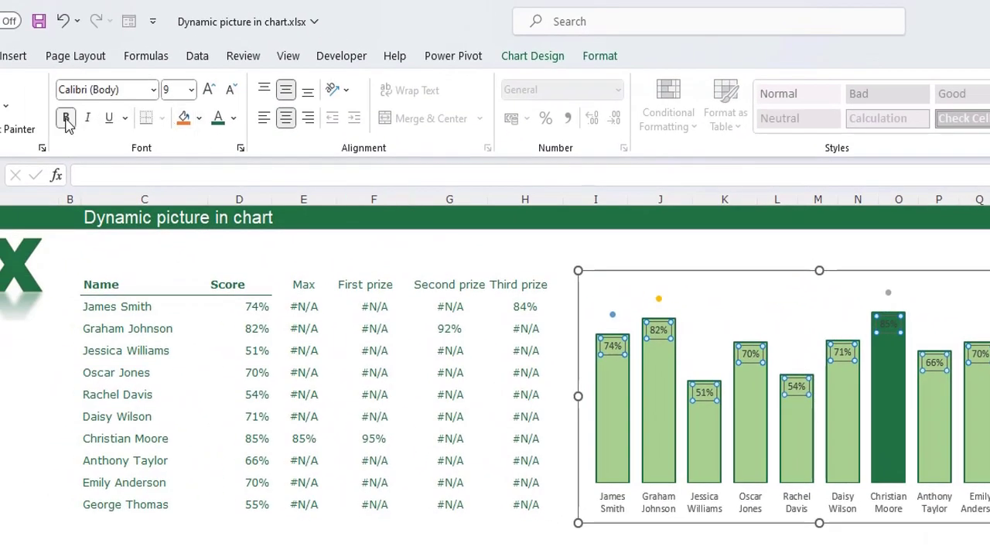
click(233, 117)
click(217, 192)
click(210, 89)
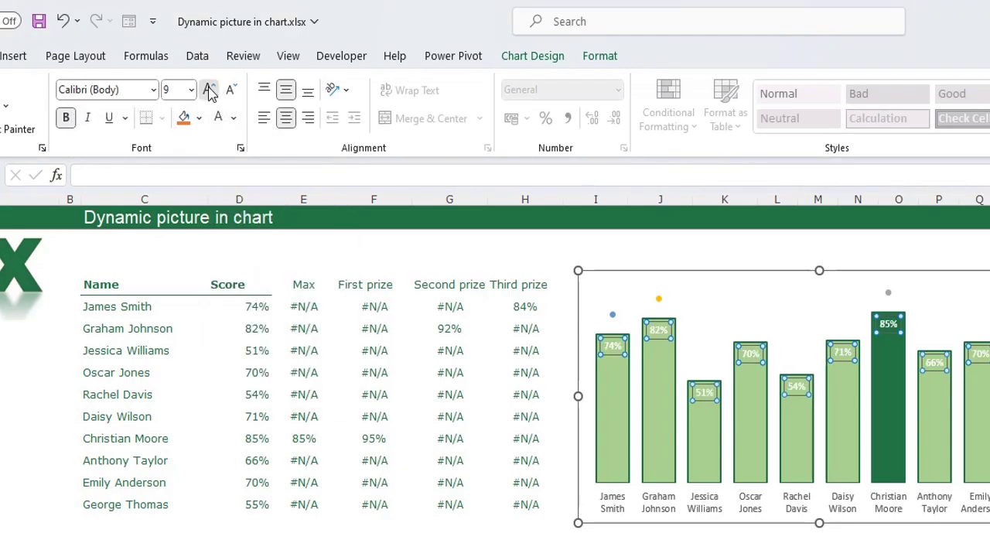
click(209, 90)
click(209, 90)
click(210, 90)
click(210, 90)
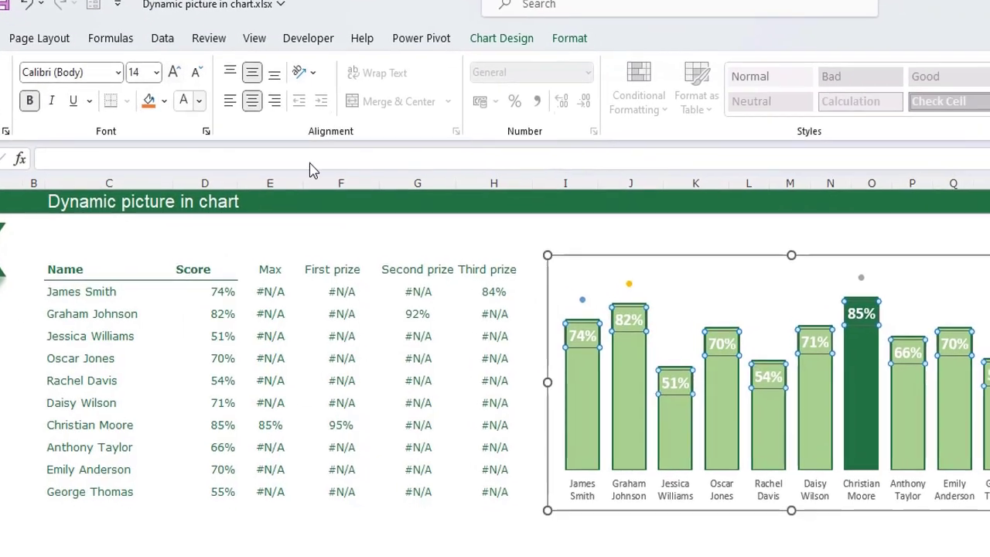
key(ctrl+1)
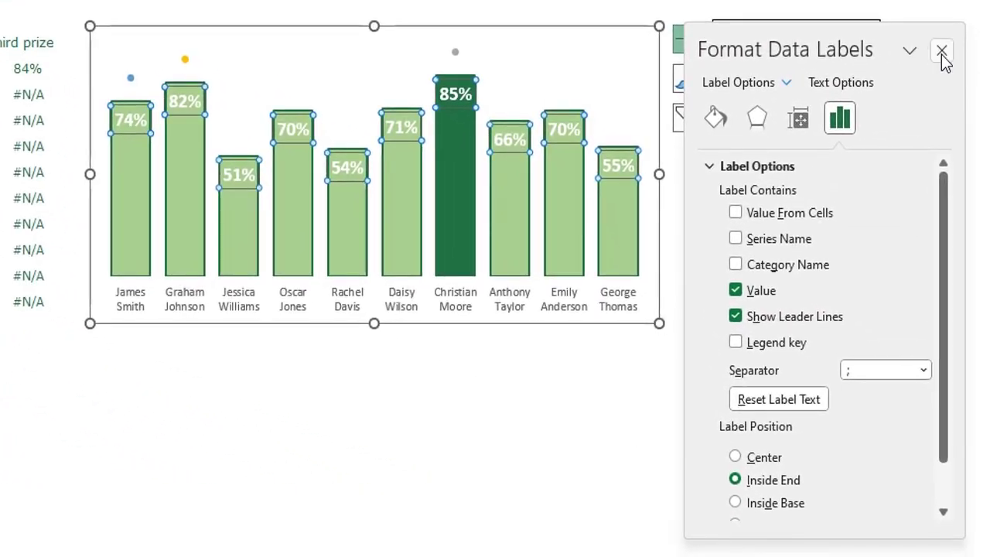
click(941, 51)
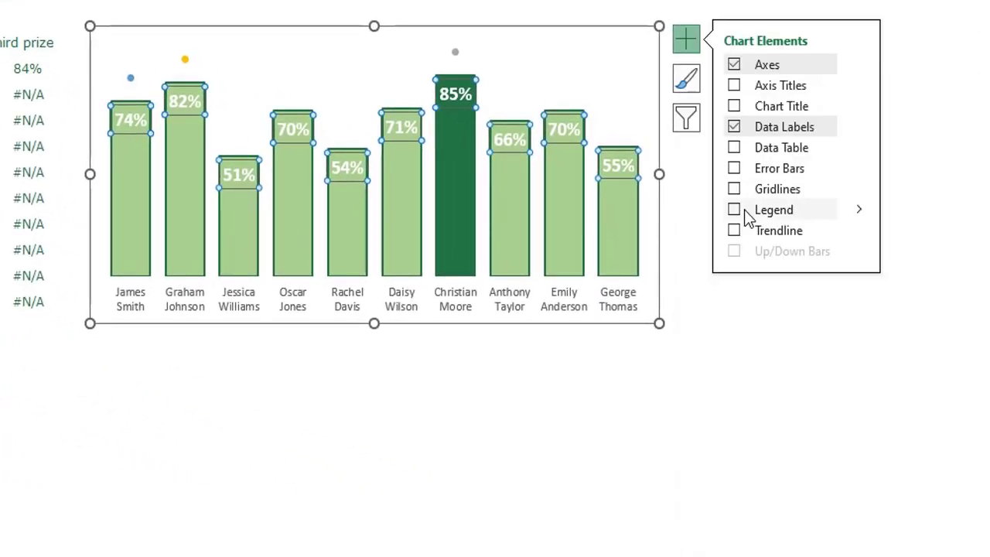
click(448, 382)
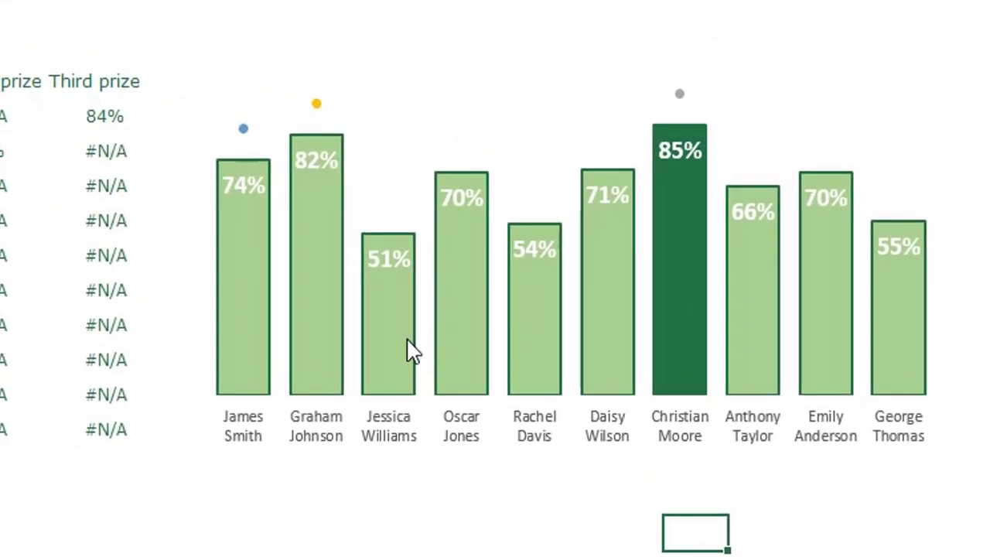
Insert the outline trophy icon found by searching icons for 'prize'.
mouse_move(384, 277)
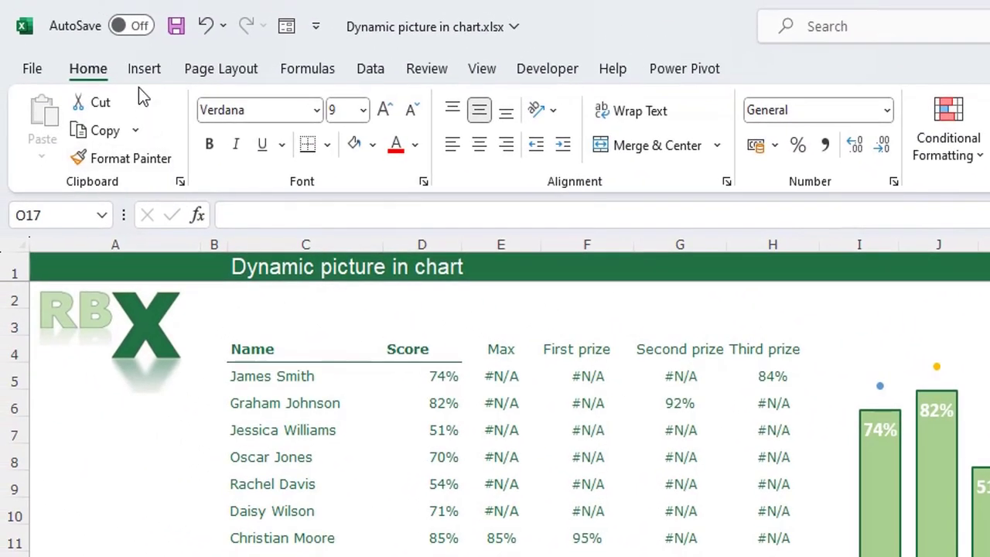
click(145, 67)
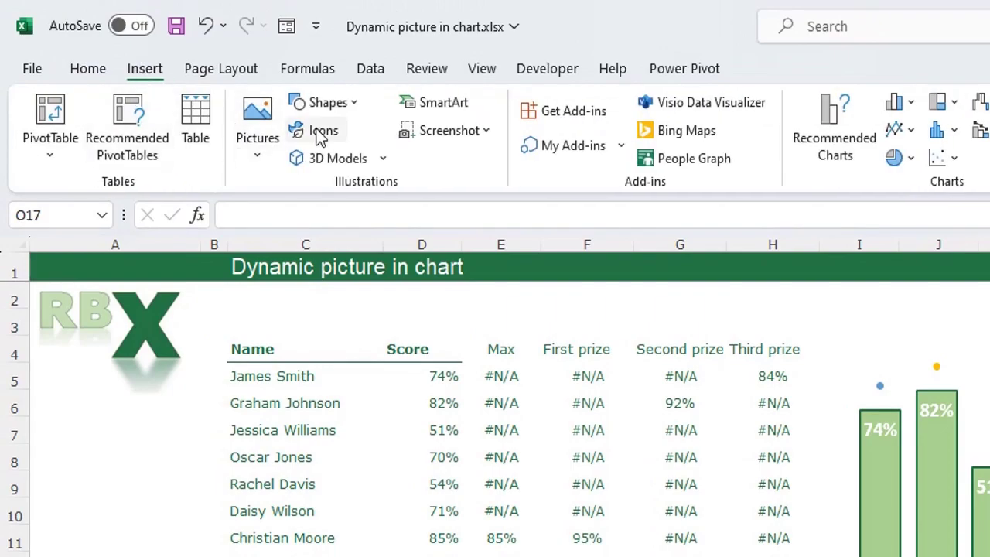
click(321, 132)
text(rize)
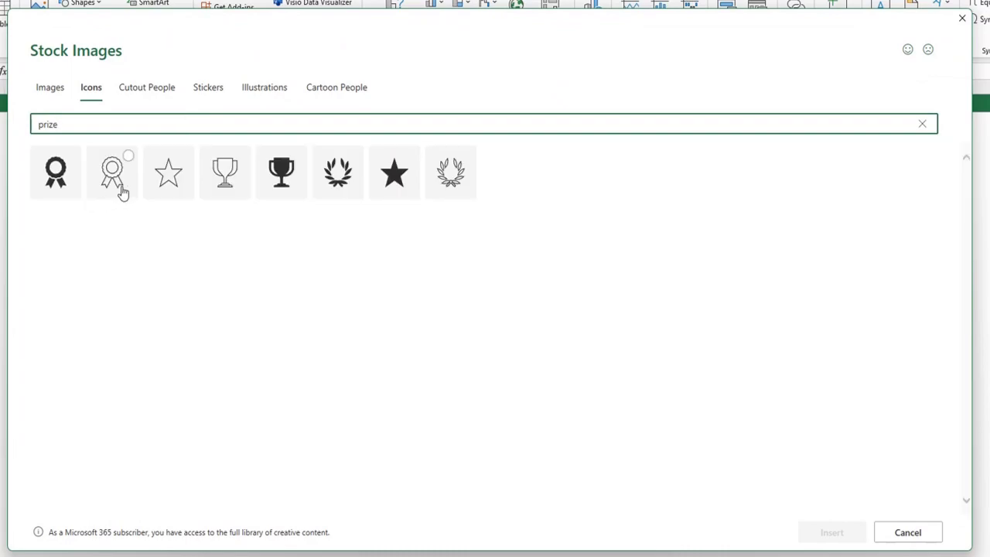
click(236, 176)
click(829, 530)
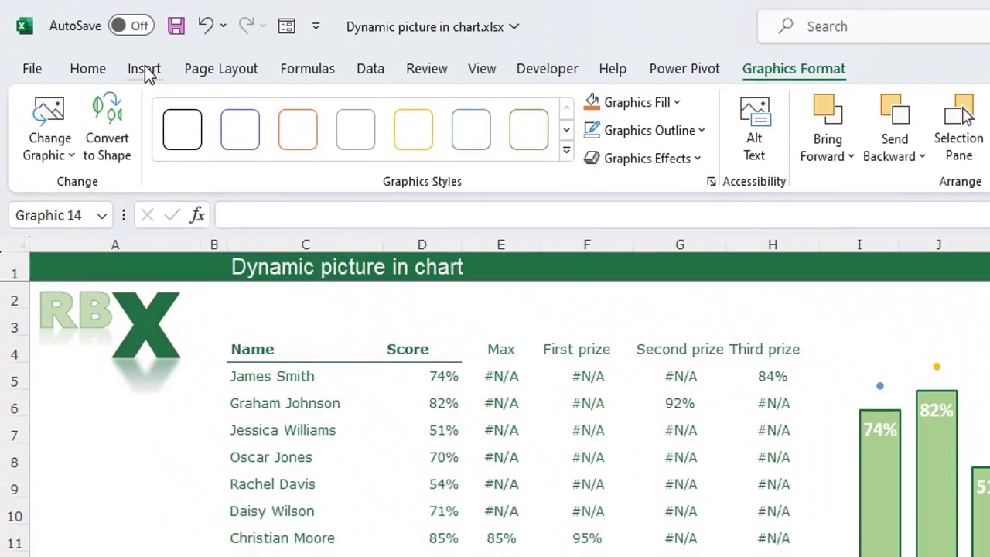
Insert the circled 2 and 3 icons from a 'numbers' search and spread them below the chart.
click(144, 70)
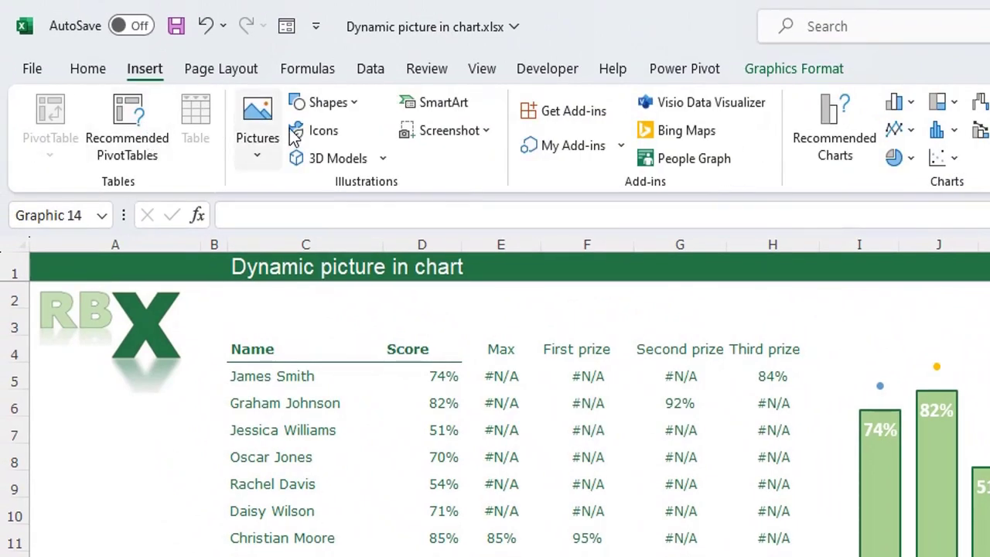
click(325, 132)
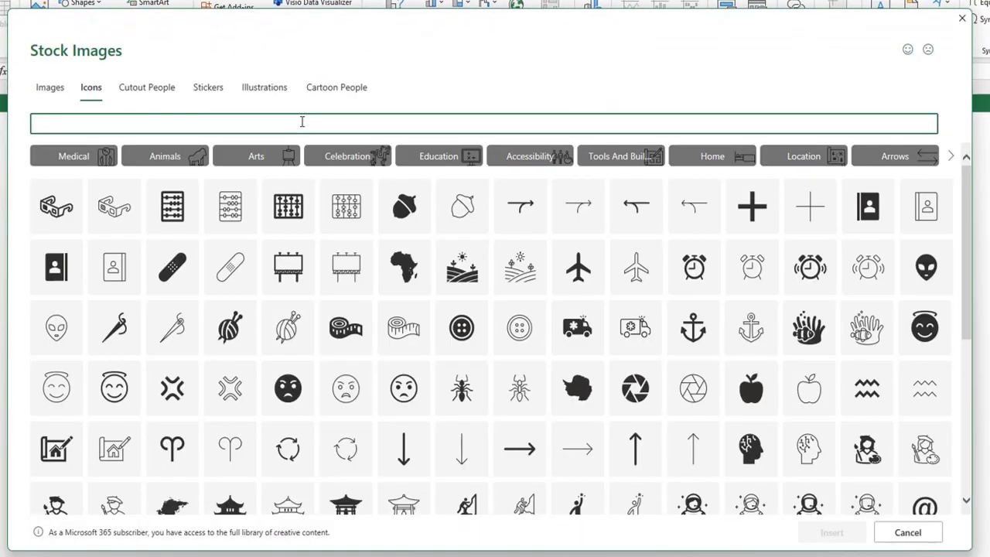
text(nu)
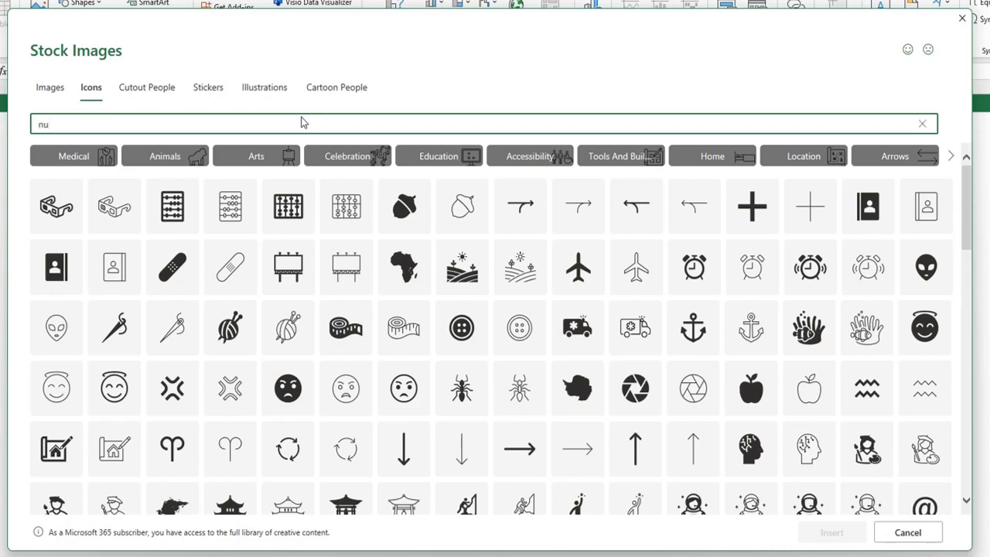
text(mbers)
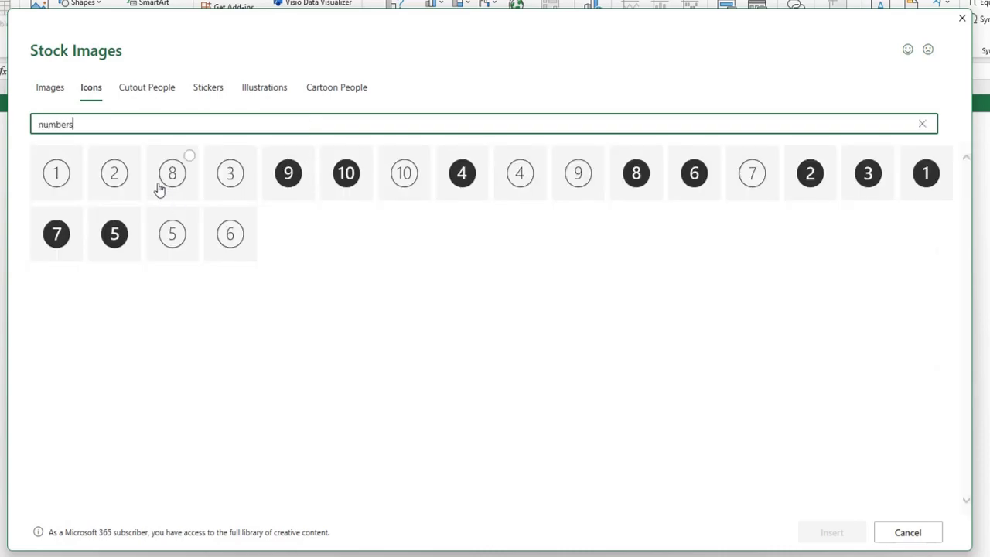
click(115, 177)
click(229, 172)
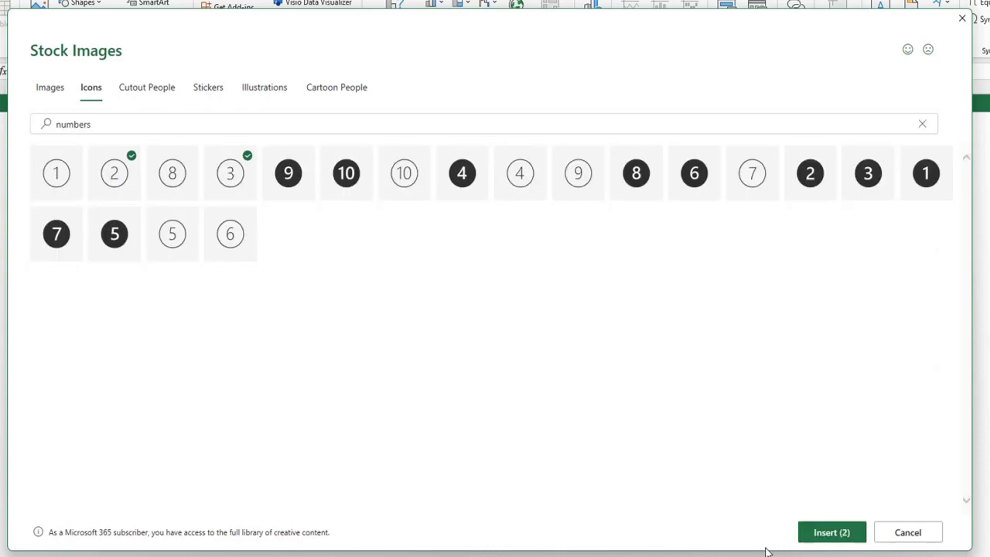
click(831, 532)
drag(734, 456, 558, 427)
click(889, 470)
click(692, 429)
drag(692, 428, 337, 393)
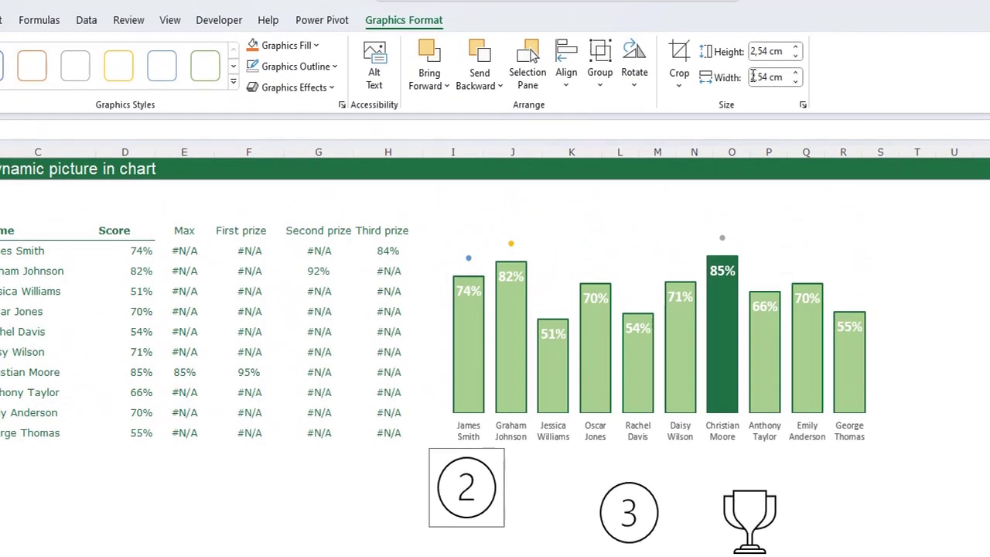
Set the 2 icon's height to 1 cm.
click(777, 51)
text(1)
key(Return)
drag(443, 466, 464, 341)
key(ctrl+z)
Set the 3 icon and trophy icon heights to 1 cm.
click(630, 512)
ctrl+click(759, 520)
click(762, 51)
double_click(762, 51)
text(1)
key(Return)
key(Escape)
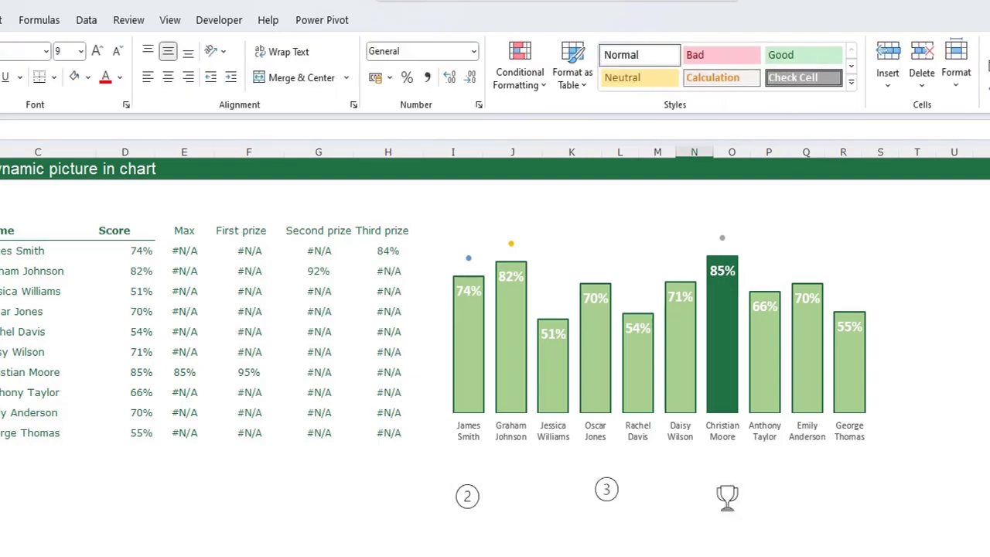
Select the trophy, 3 and 2 icons together for formatting.
click(727, 497)
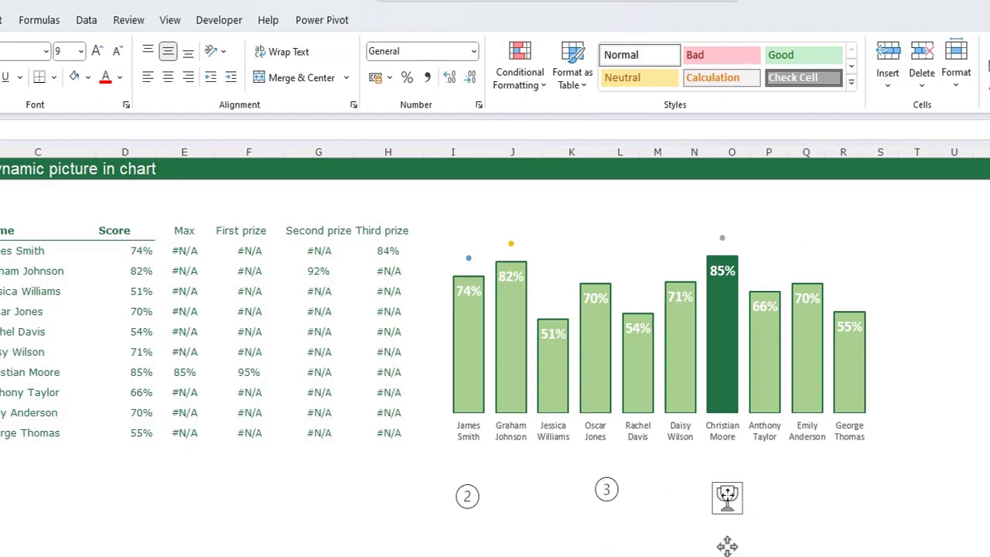
ctrl+click(605, 488)
ctrl+click(466, 496)
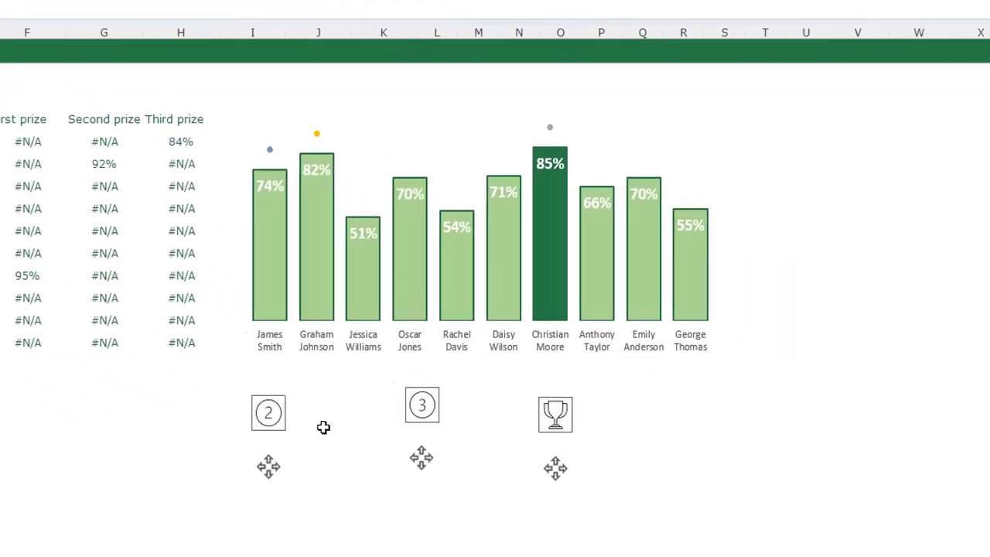
key(ctrl+1)
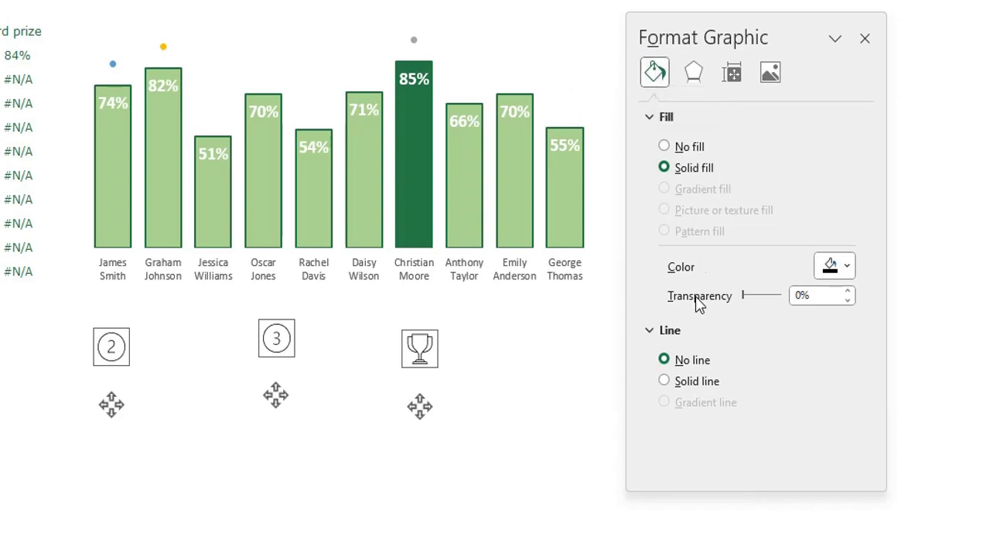
Give the three icons a solid gold outline widened to 1.25 pt.
click(685, 380)
scroll(676, 327, down, 3)
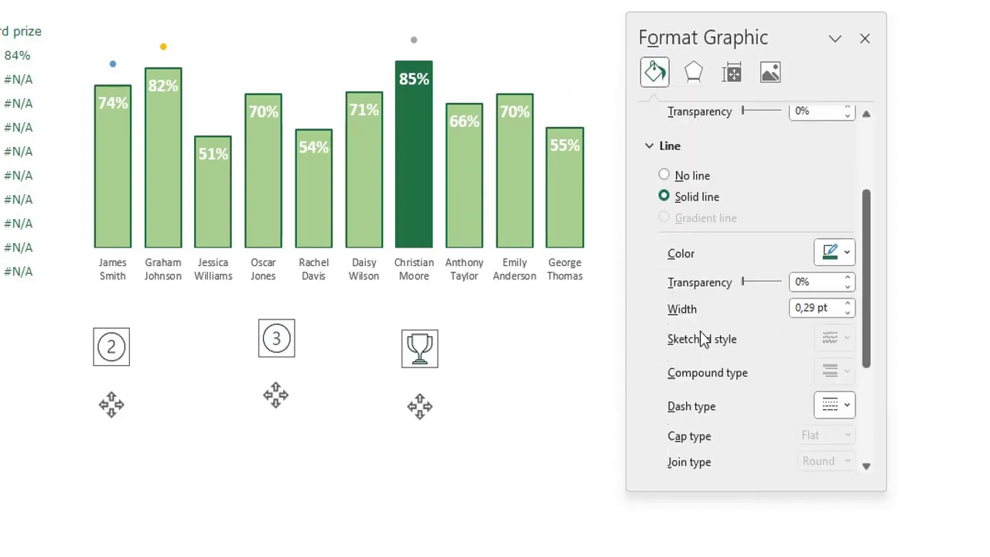
click(846, 252)
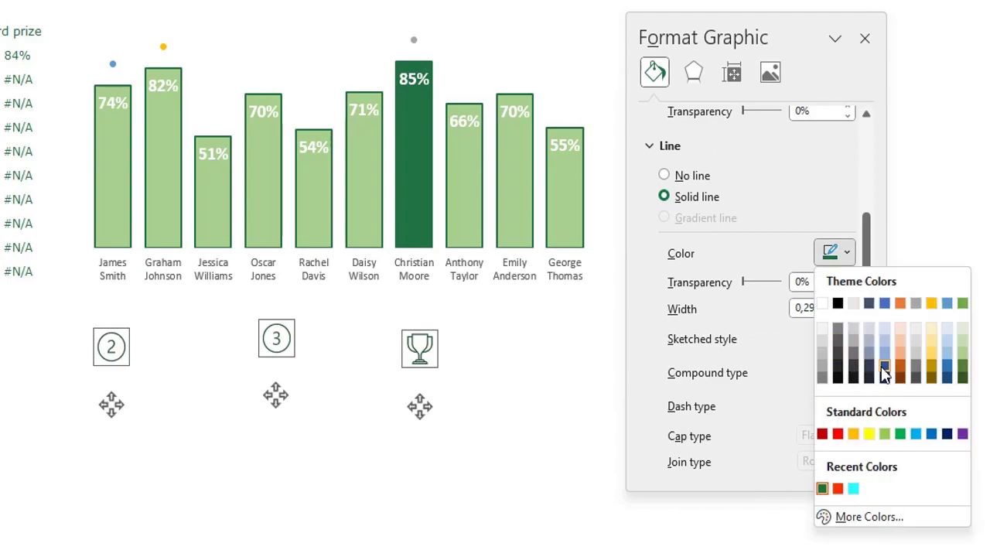
click(931, 352)
click(848, 303)
click(848, 304)
click(848, 303)
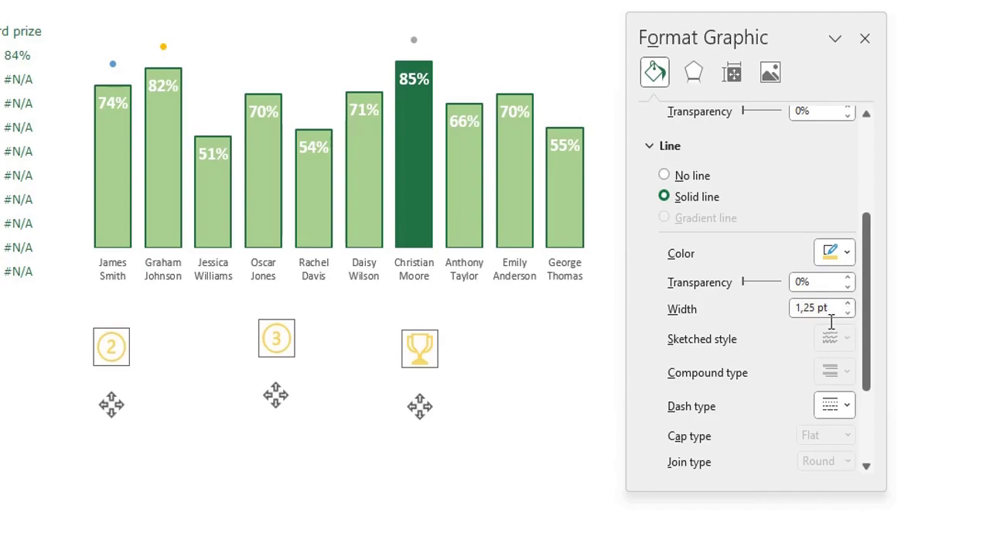
click(865, 39)
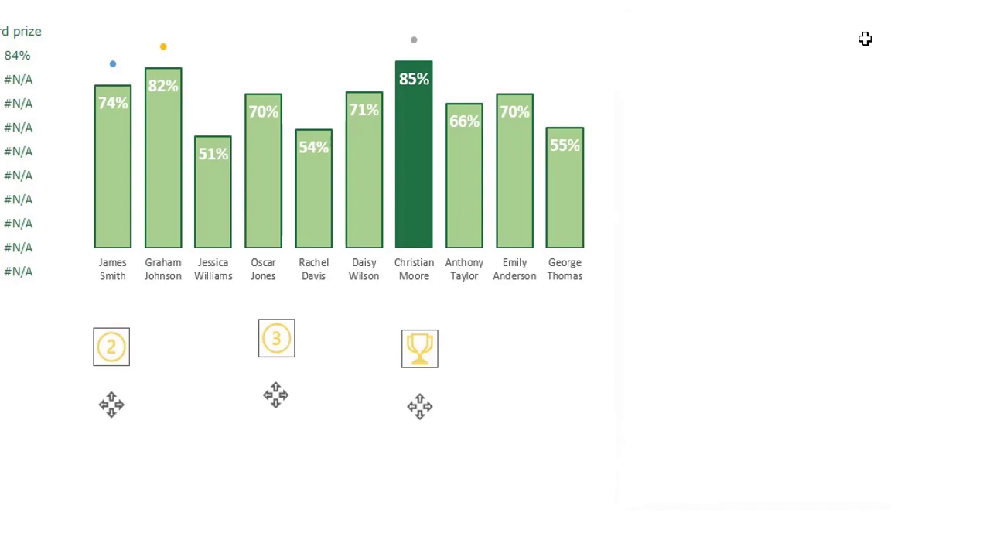
Place the trophy, 2 and 3 icons on the markers above the three highest bars.
click(385, 485)
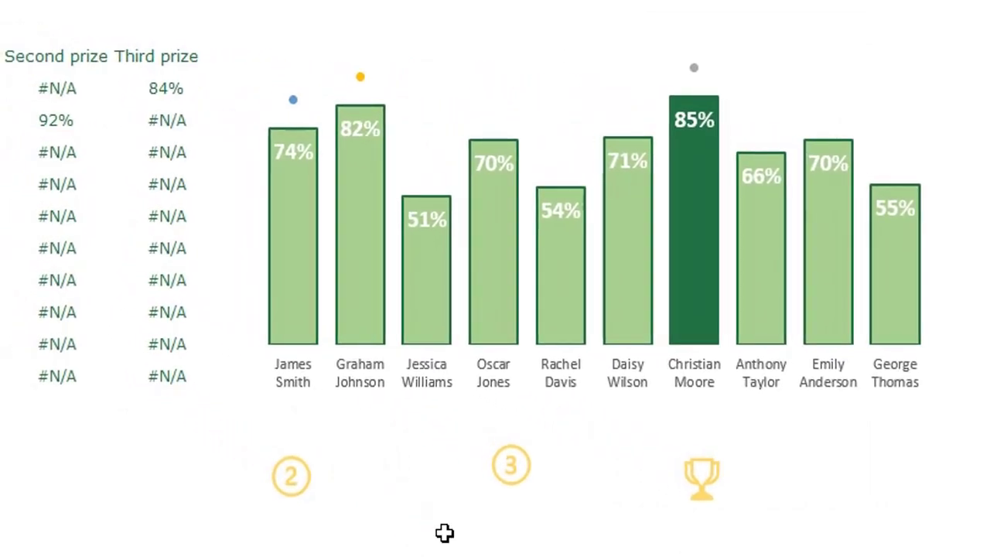
click(697, 481)
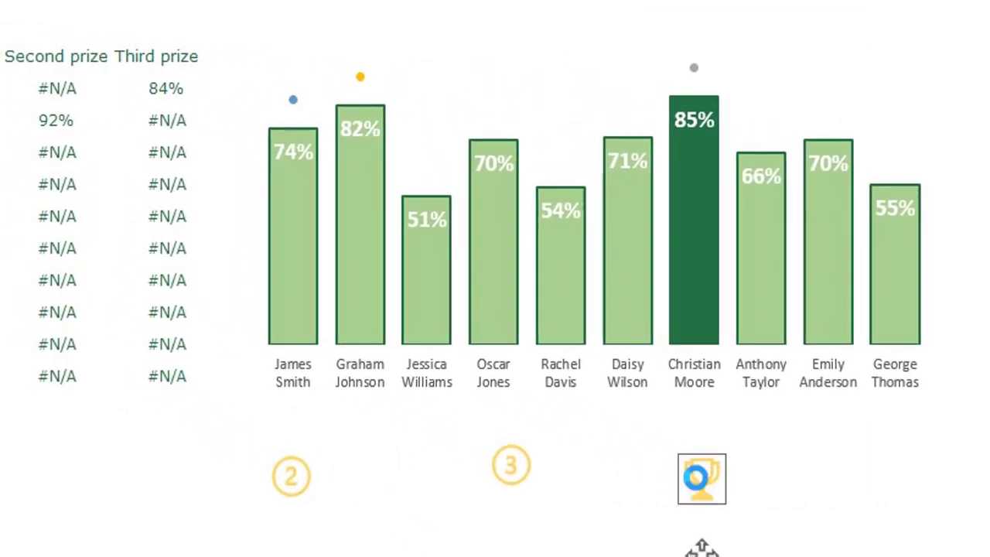
click(693, 70)
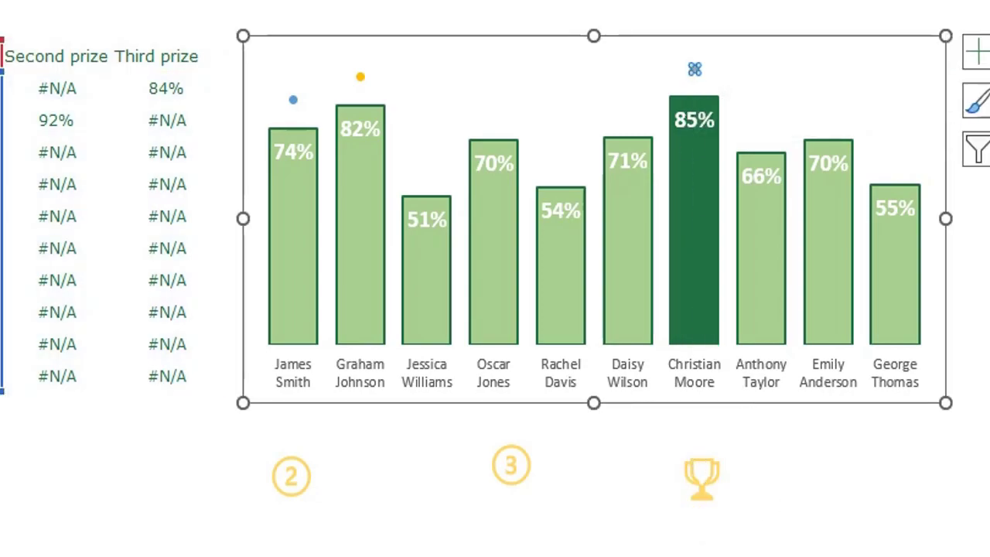
key(ctrl+v)
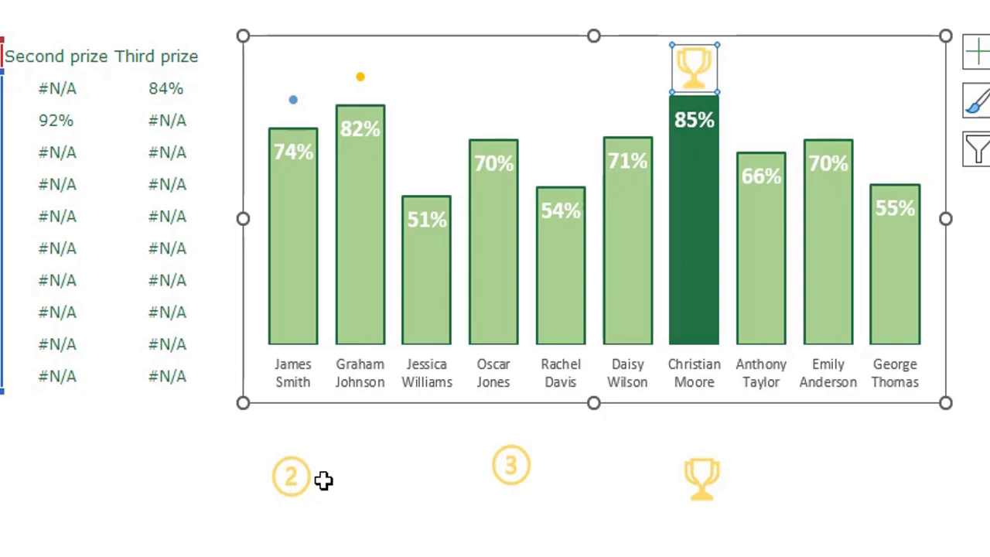
click(289, 478)
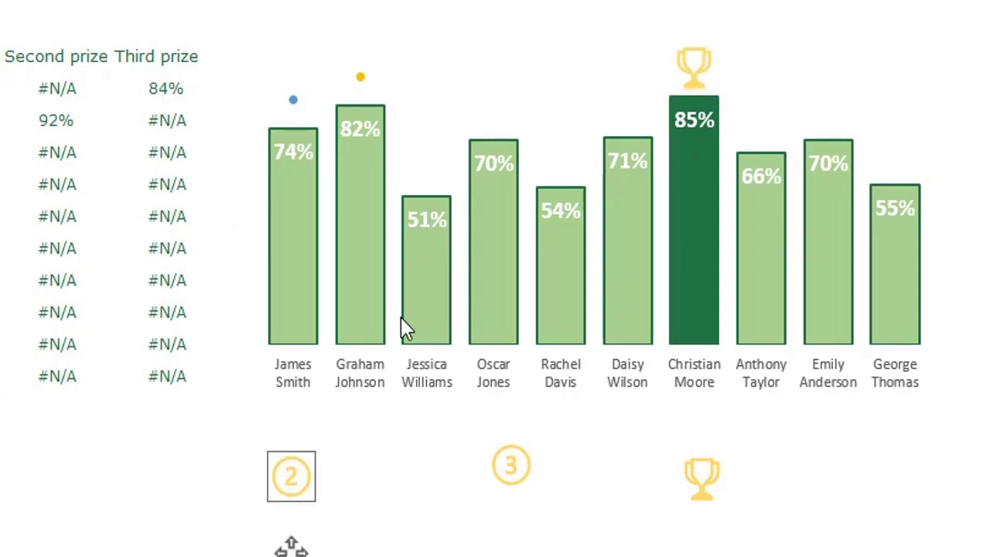
mouse_move(359, 74)
mouse_down()
mouse_move(365, 85)
mouse_move(360, 78)
mouse_up()
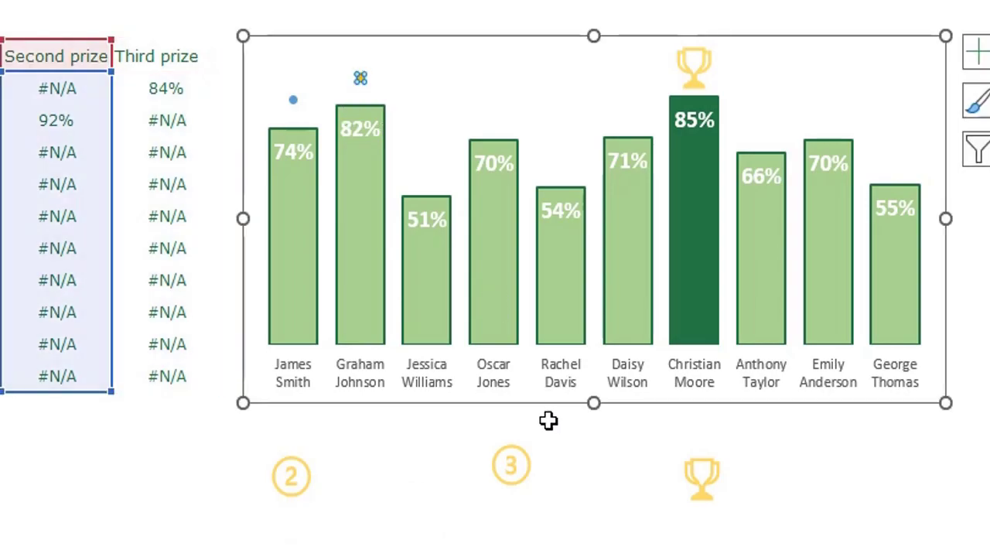
click(503, 468)
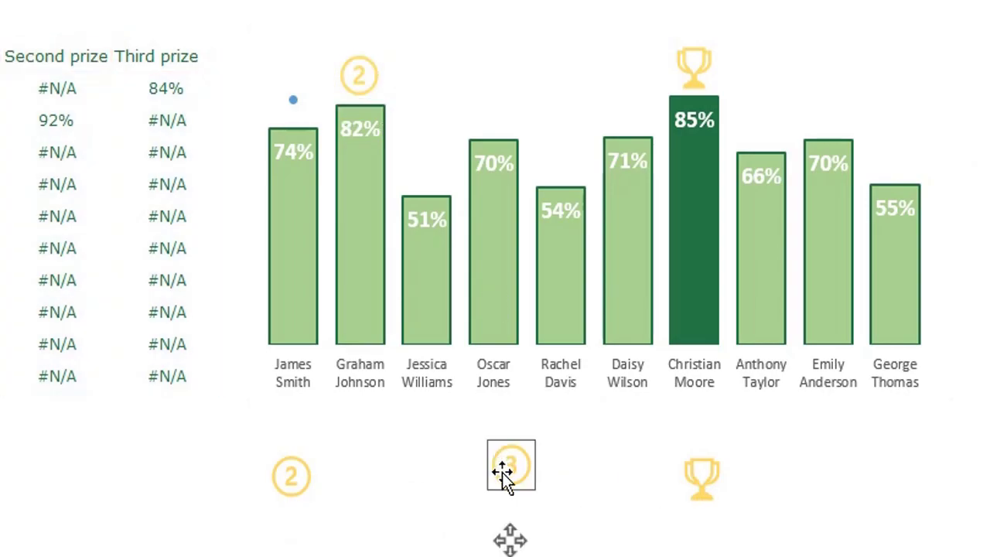
click(293, 101)
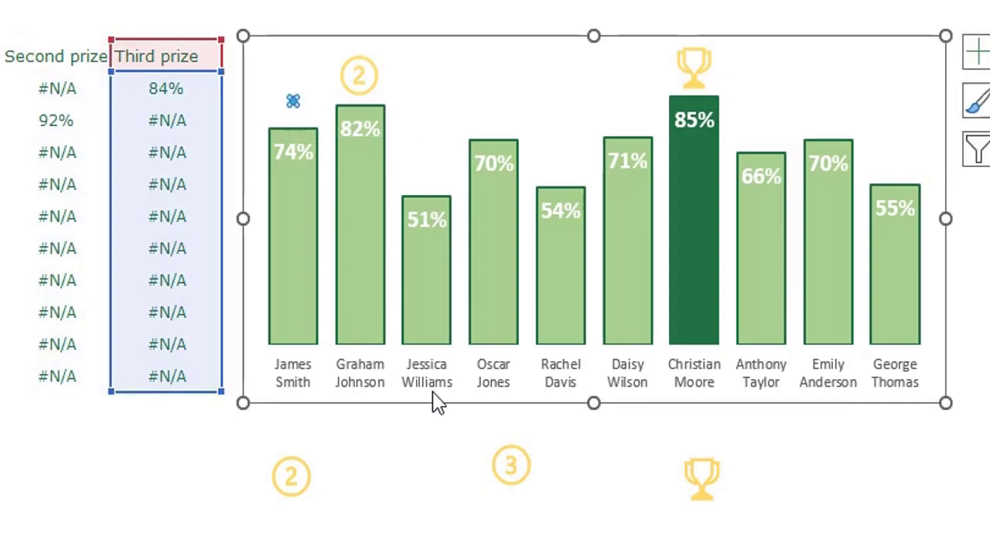
key(ctrl+v)
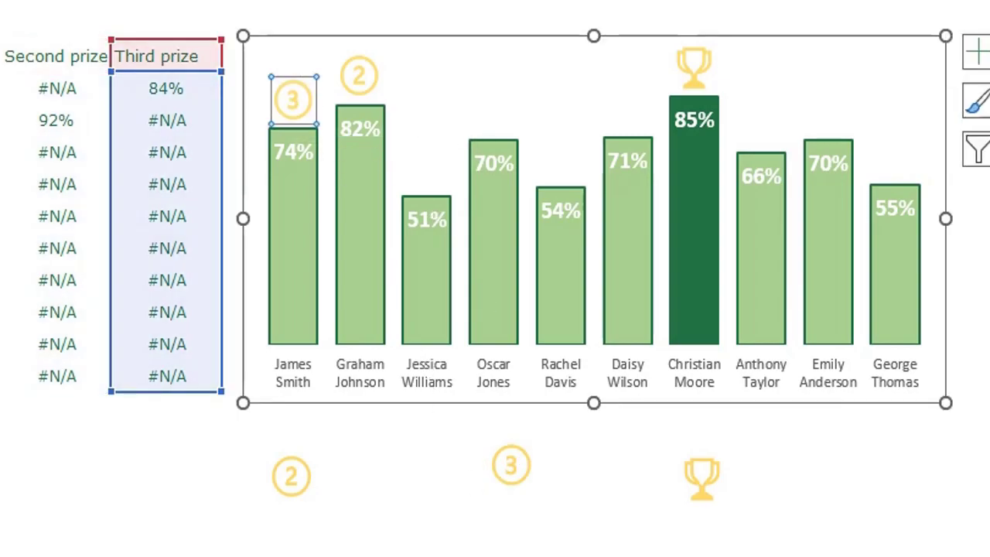
key(Escape)
Delete the leftover 2, 3 and trophy icons below the chart.
click(286, 479)
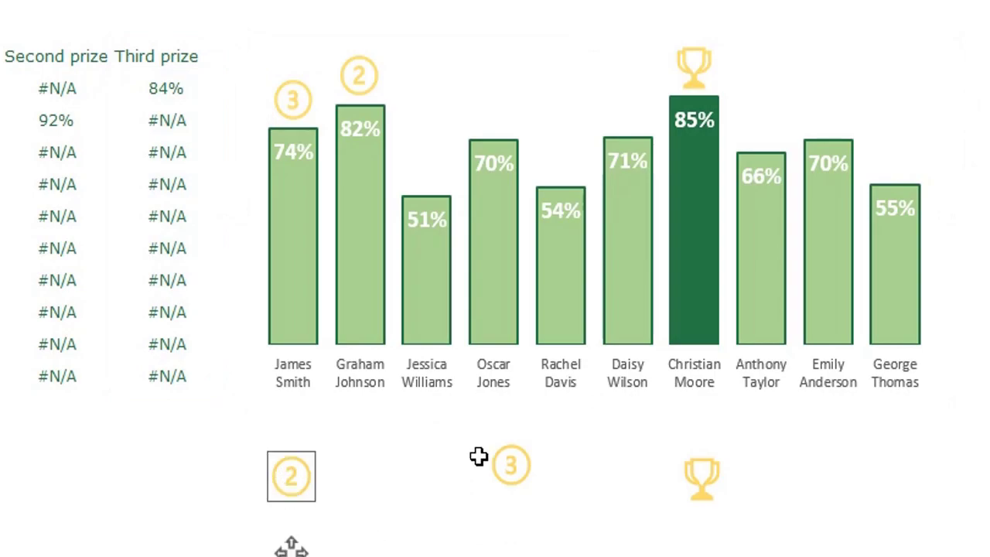
key(Delete)
click(514, 464)
key(Delete)
click(688, 487)
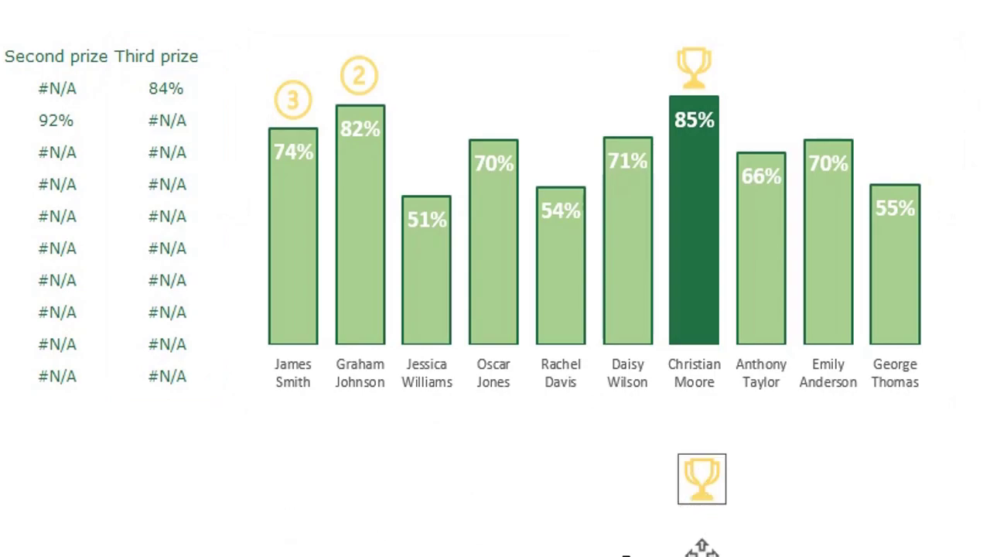
key(Delete)
click(434, 382)
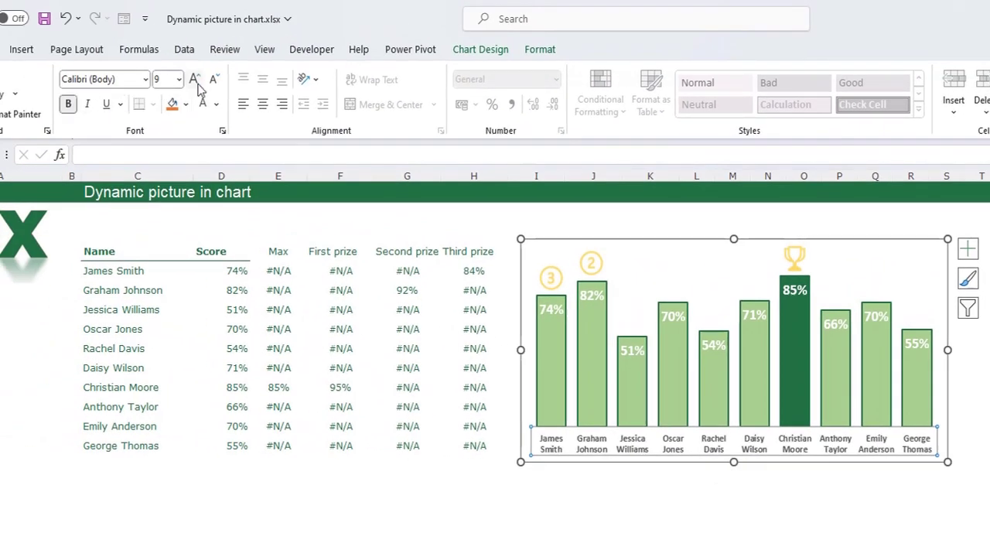
Color the horizontal-axis name labels dark green and enlarge them to 10 pt.
click(217, 103)
click(201, 318)
click(196, 80)
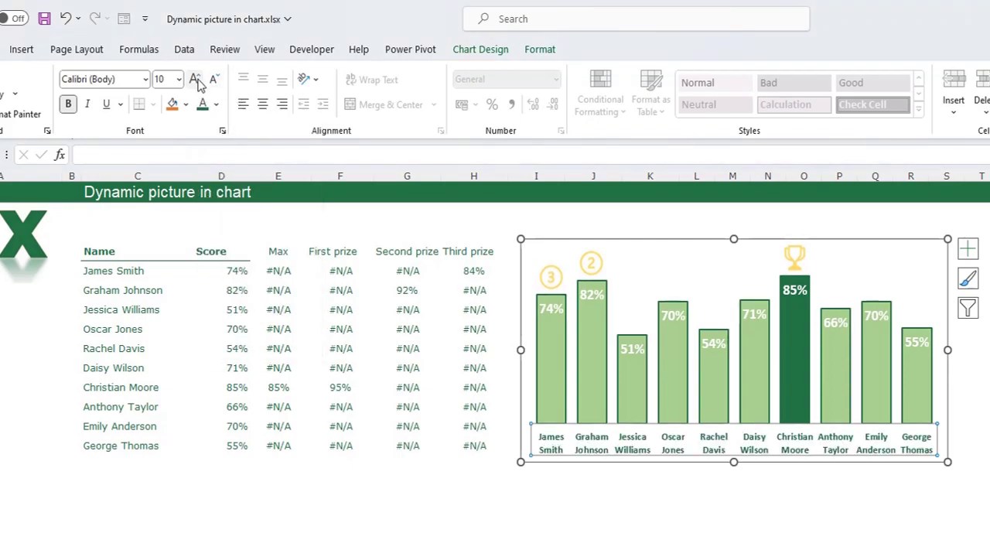
key(Escape)
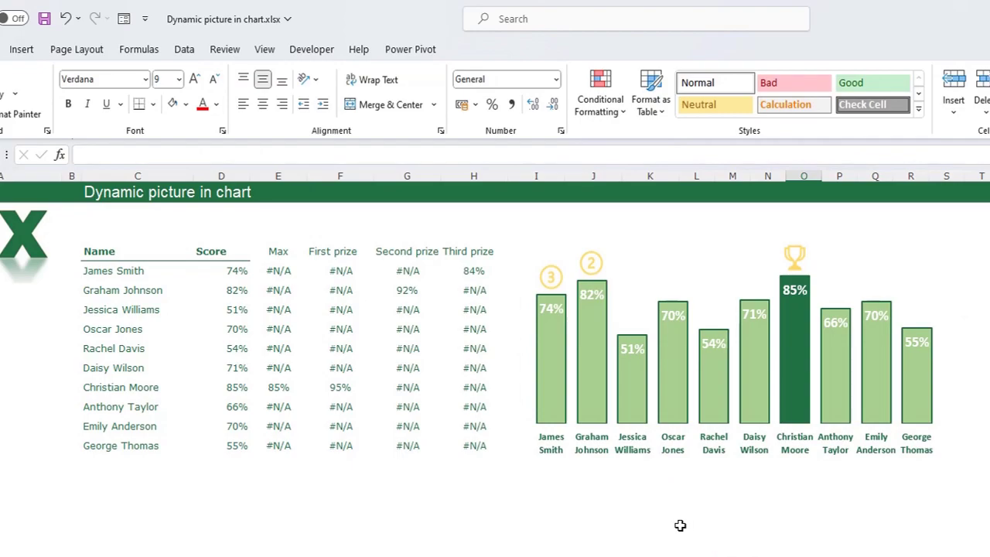
click(650, 504)
drag(278, 176, 456, 175)
right_click(456, 175)
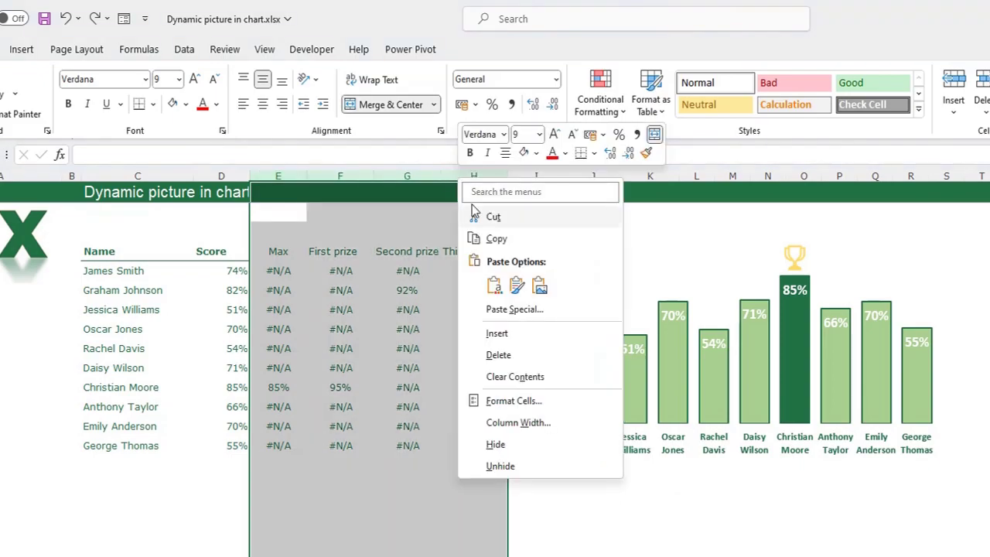
click(495, 444)
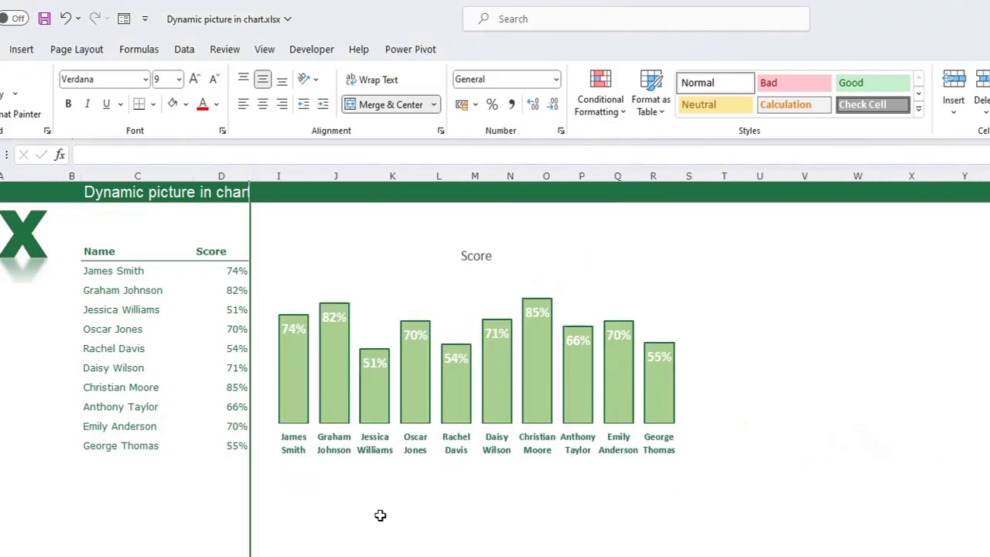
mouse_move(538, 391)
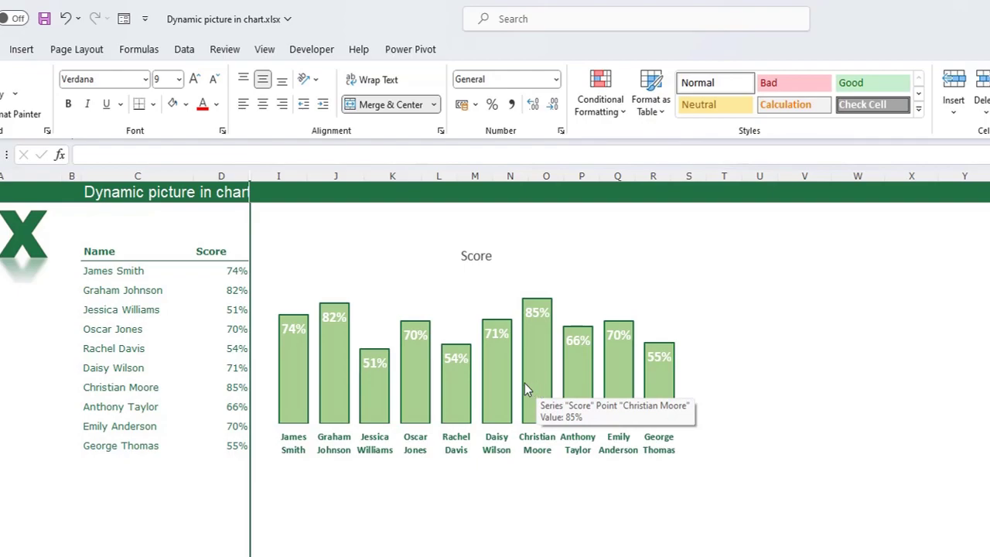
key(ctrl+z)
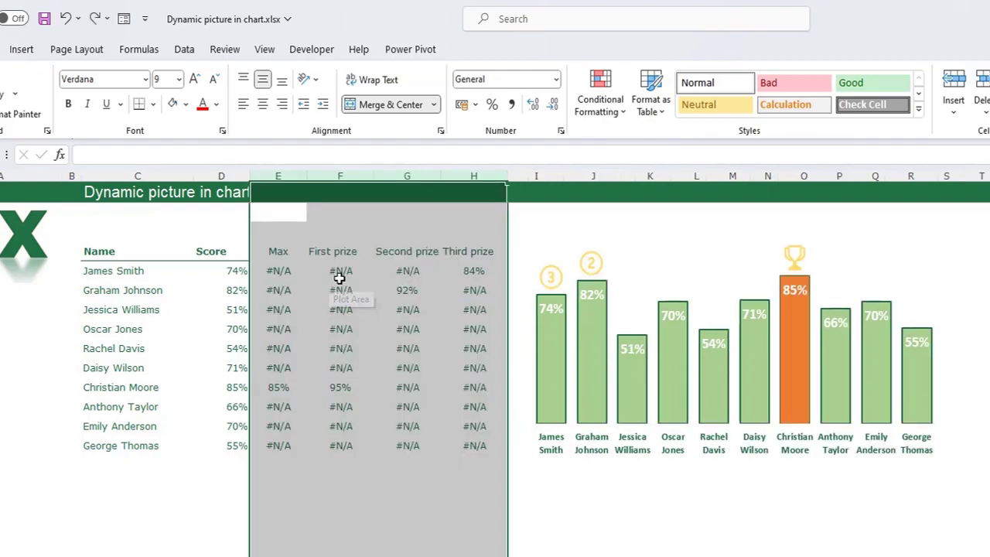
click(581, 368)
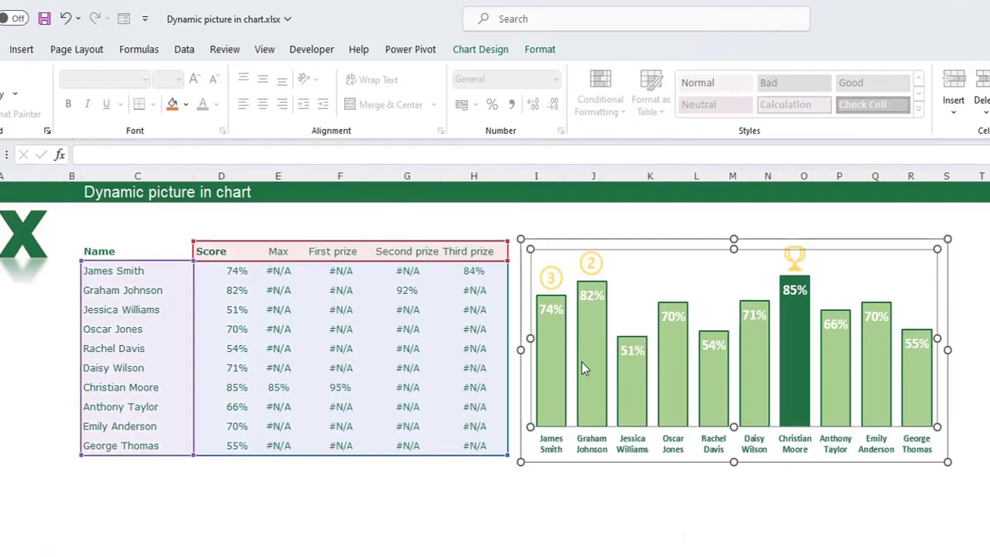
Enable 'Show data in hidden rows and columns' in the chart's data source settings.
right_click(651, 285)
click(689, 389)
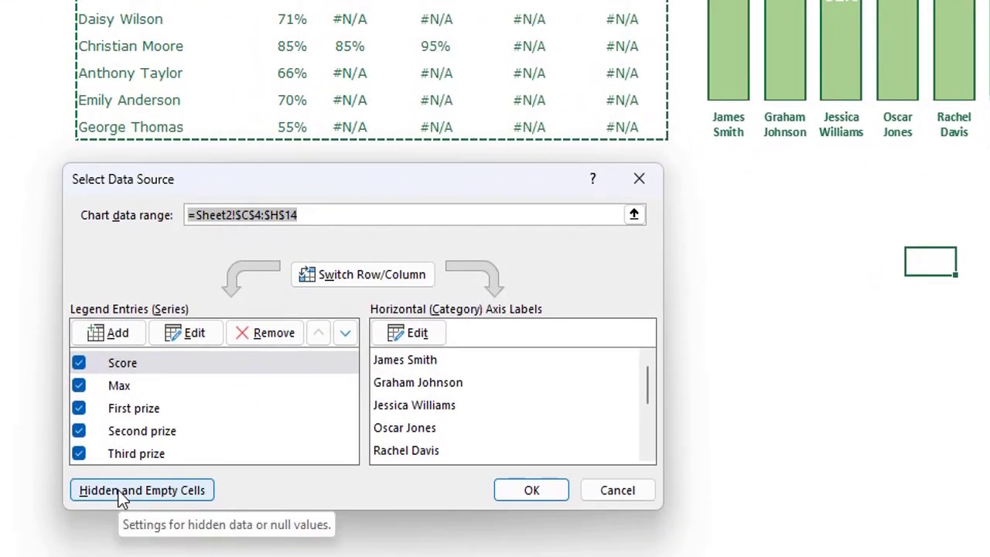
click(118, 490)
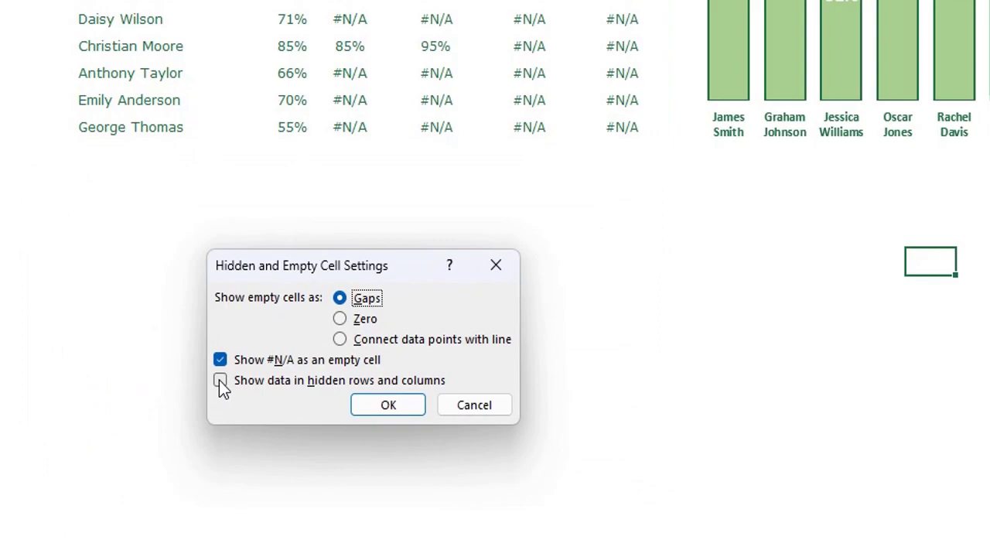
click(219, 381)
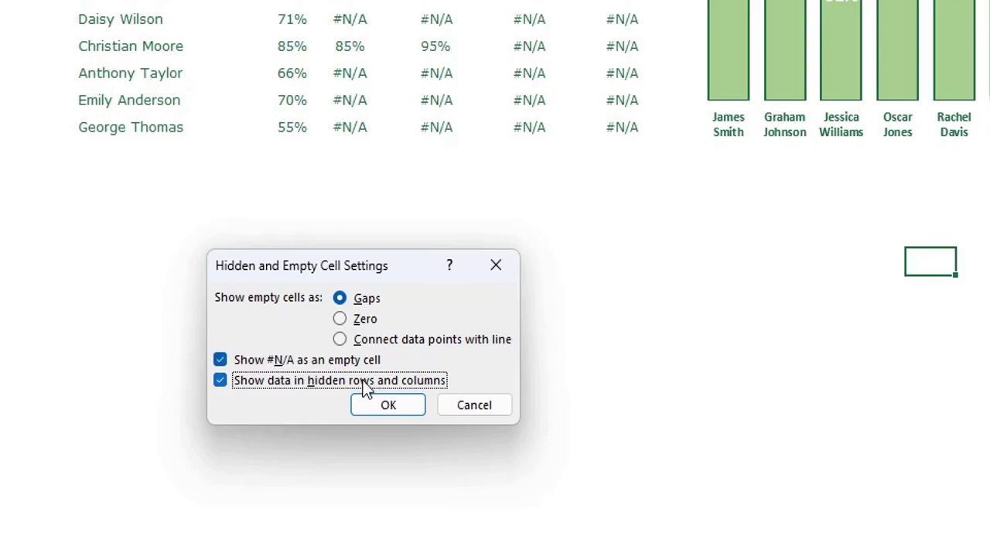
click(388, 406)
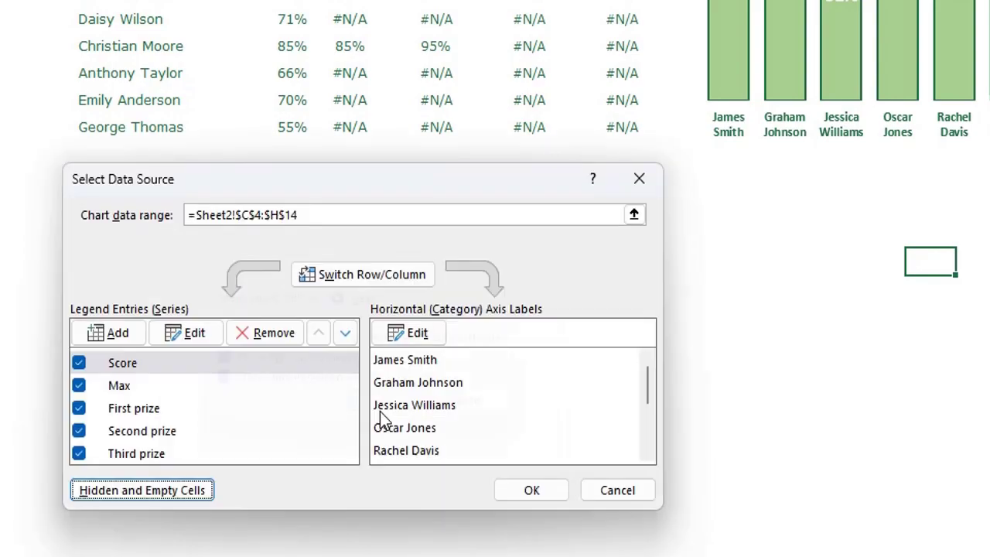
click(541, 491)
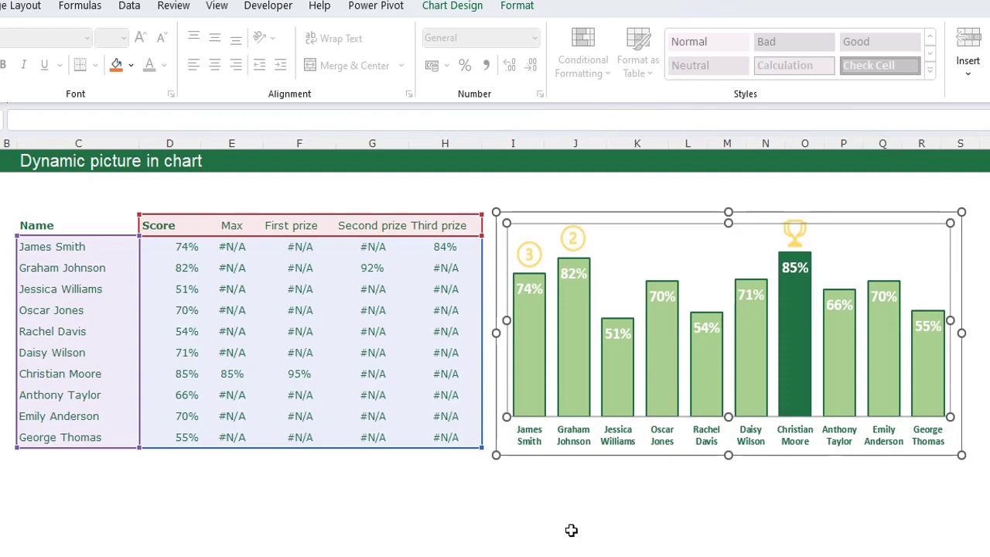
click(576, 522)
Hide helper columns E to H.
drag(444, 144, 227, 143)
right_click(228, 143)
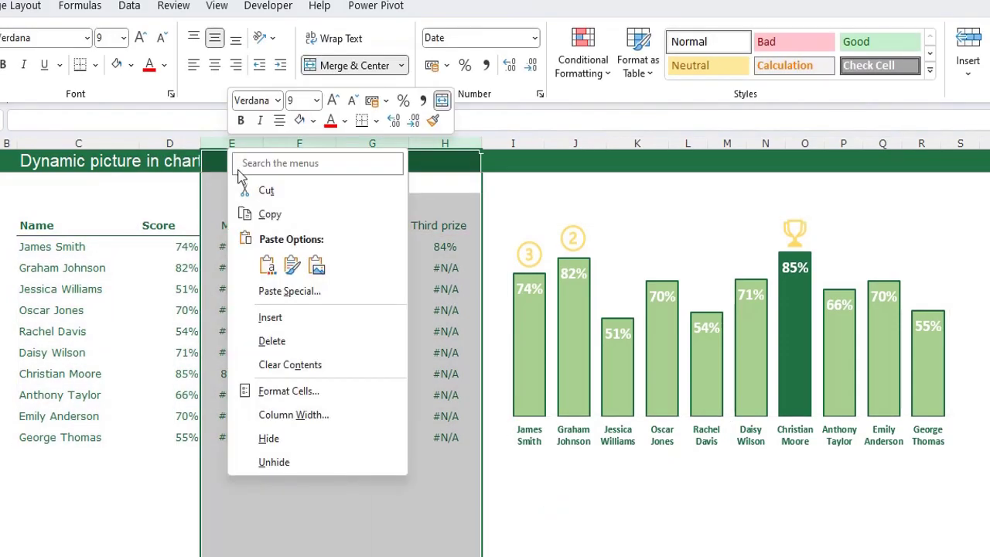
click(313, 440)
click(429, 540)
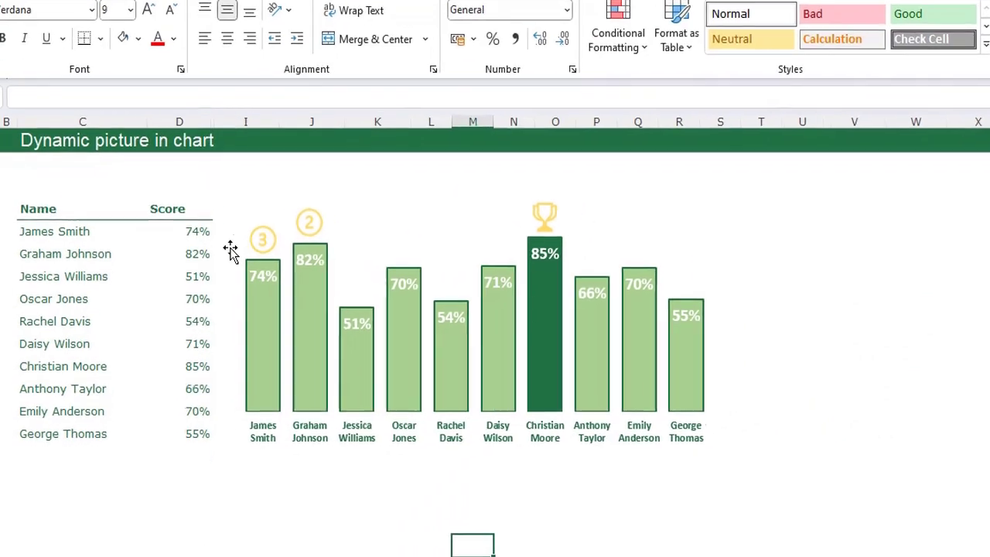